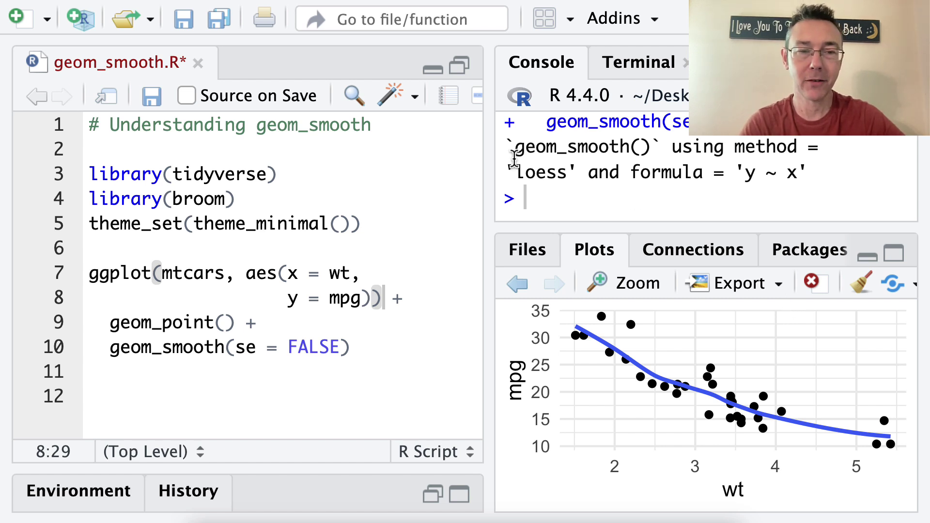
- Review the console message that geom_smooth used method = 'loess' for the plot
{"action": "left_click", "coordinate": [336, 203]}
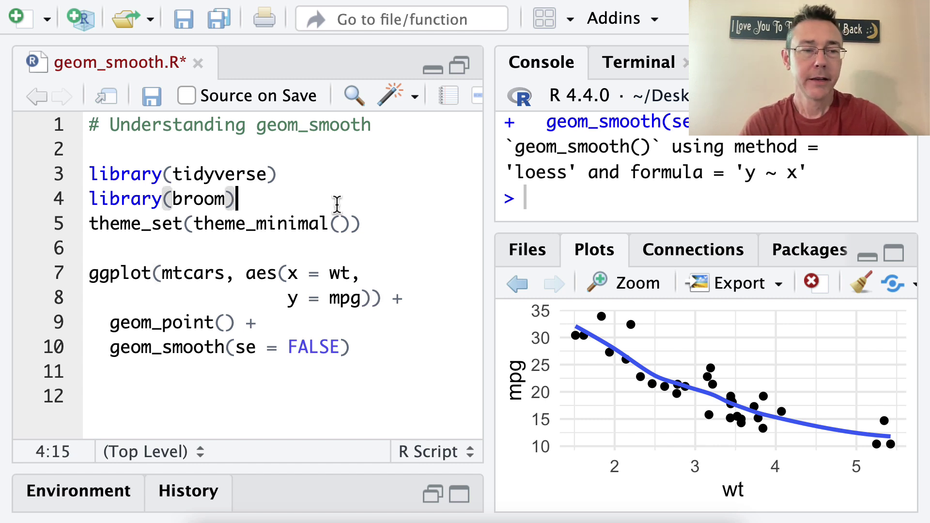
{"action": "left_click", "coordinate": [133, 275]}
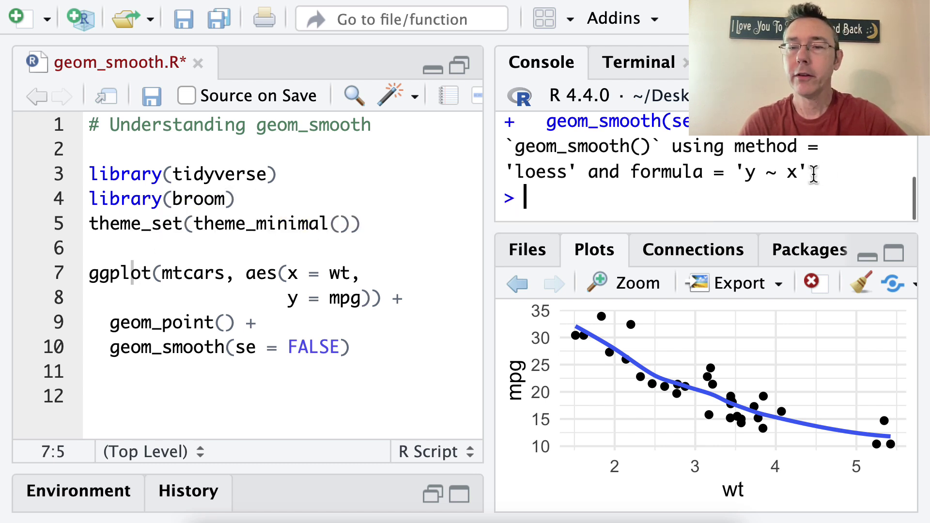
{"action": "left_click_drag", "start_coordinate": [813, 173], "coordinate": [507, 145]}
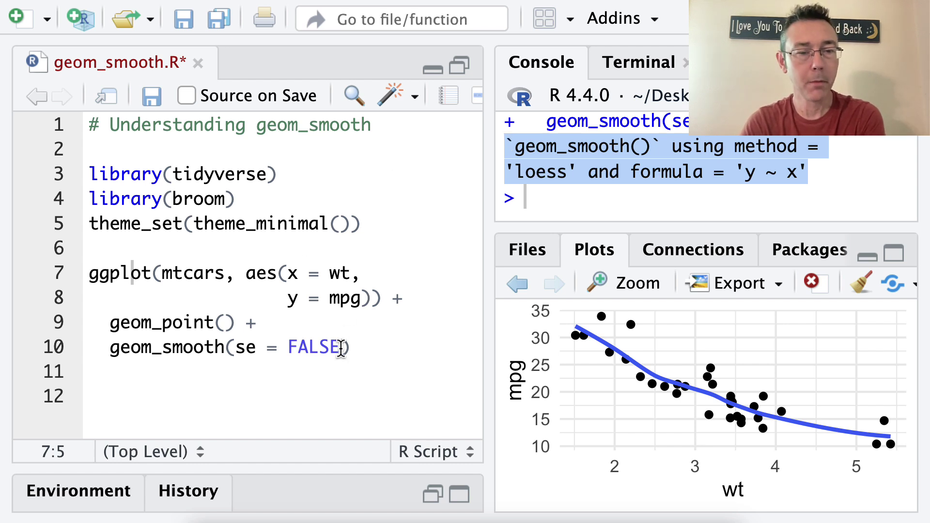
{"action": "left_click", "coordinate": [337, 365]}
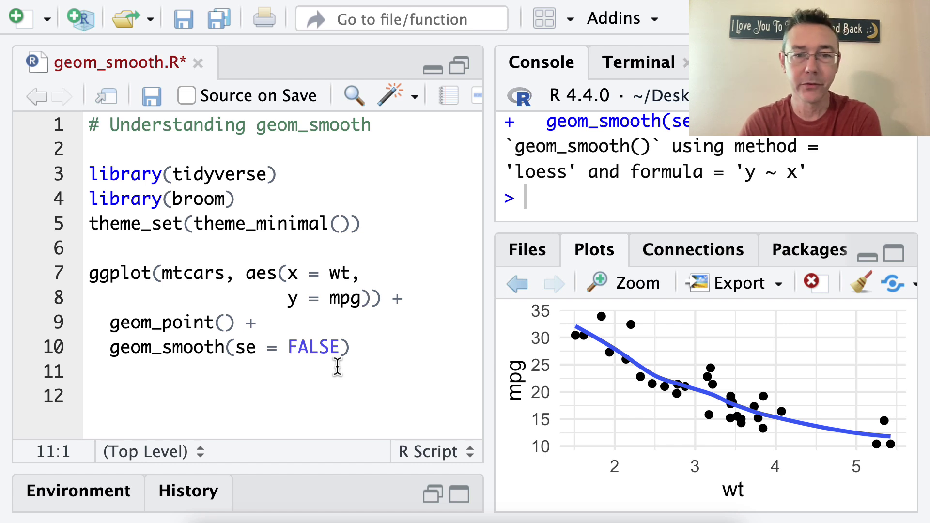
{"action": "double_click", "coordinate": [544, 175]}
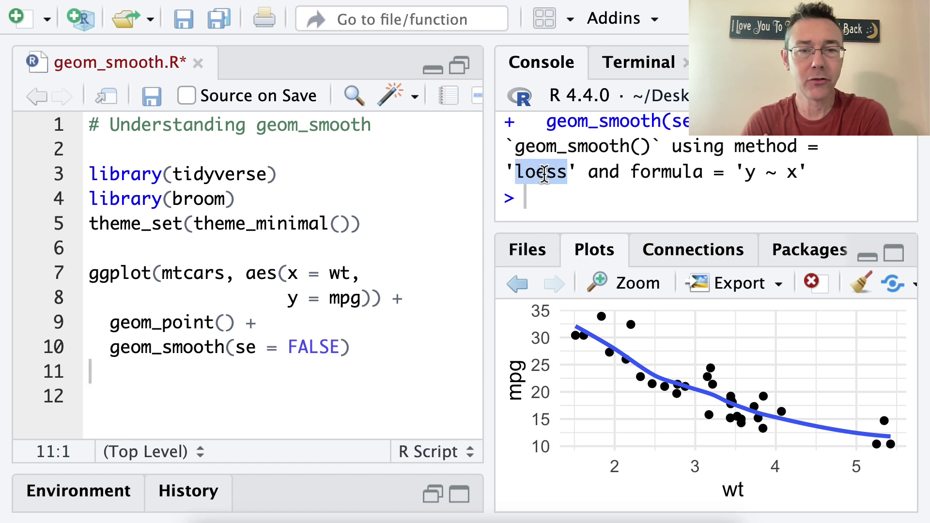
{"action": "left_click", "coordinate": [603, 173]}
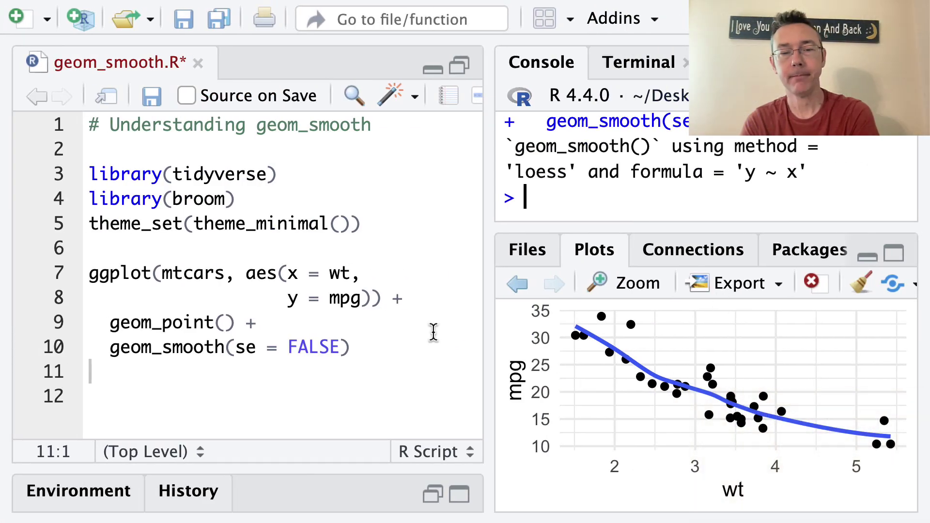
{"action": "left_click", "coordinate": [402, 349]}
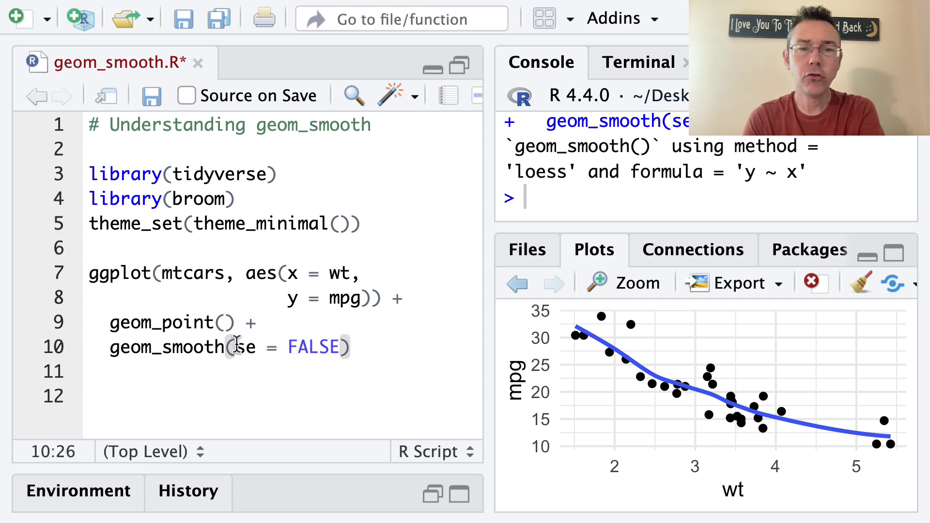
{"action": "double_click", "coordinate": [744, 149]}
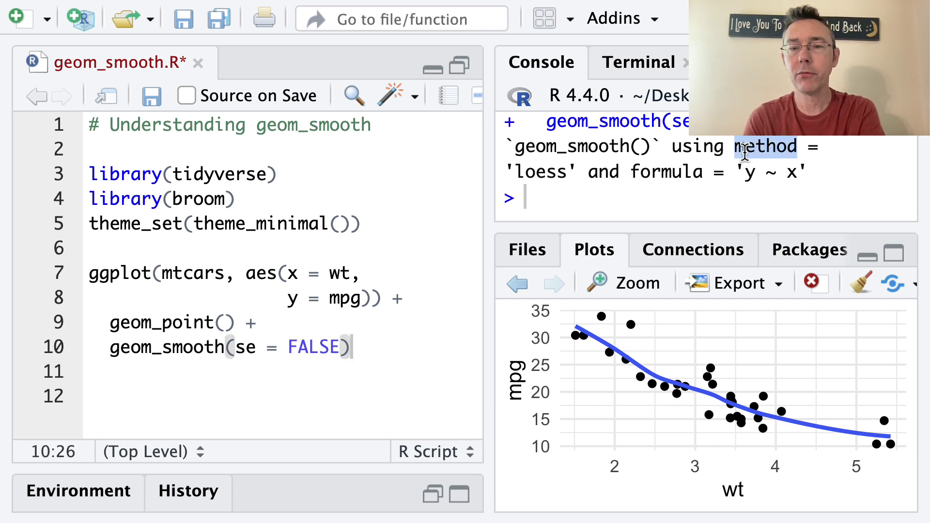
{"action": "double_click", "coordinate": [540, 173]}
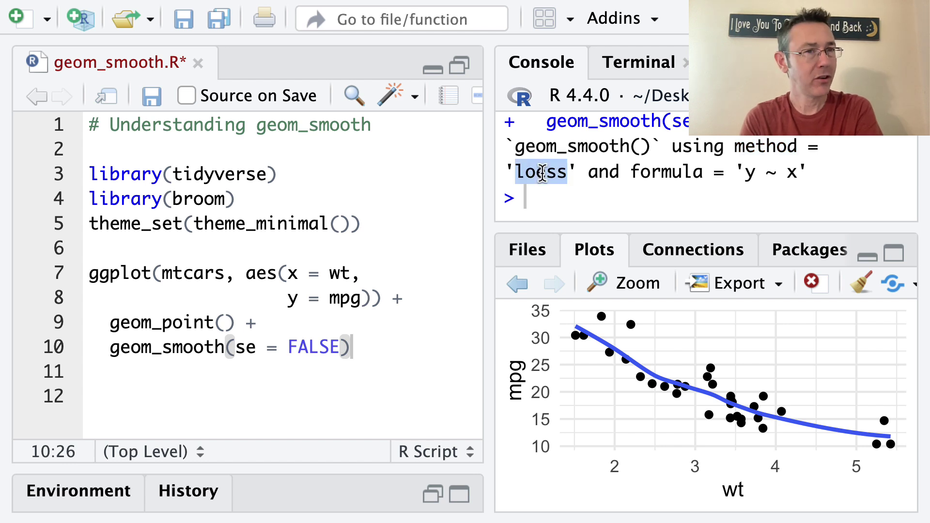
- Add a ?loess line, run it to open the loess help page, leaving blank lines below
{"action": "left_click", "coordinate": [329, 377]}
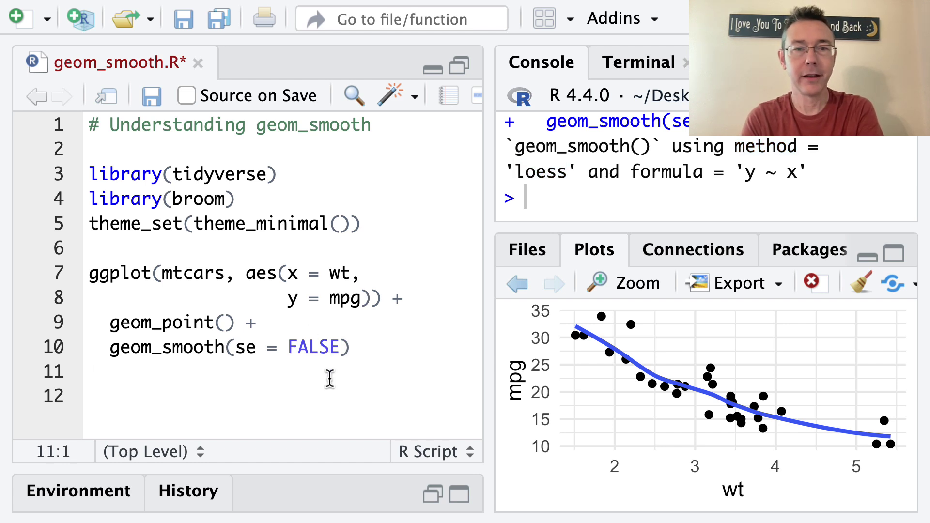
{"action": "key", "text": "Return"}
{"action": "type", "text": "?"}
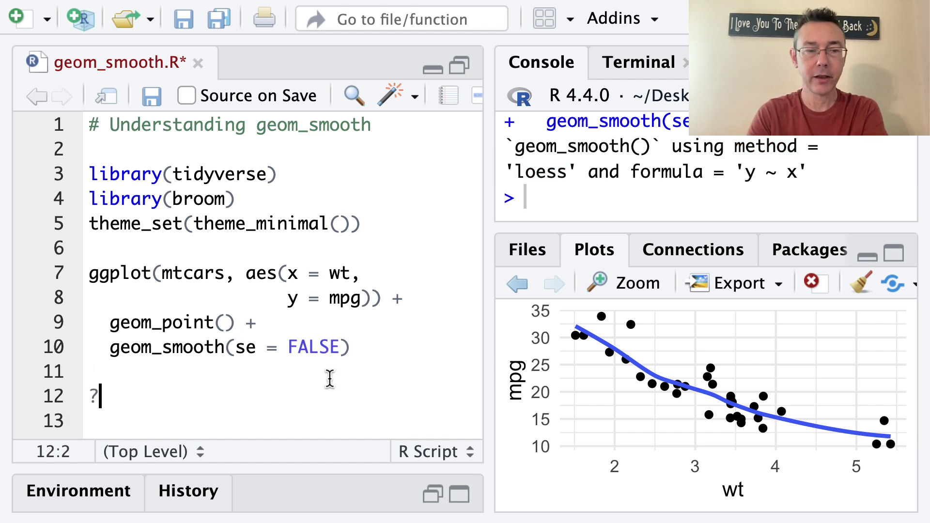
{"action": "type", "text": "loess"}
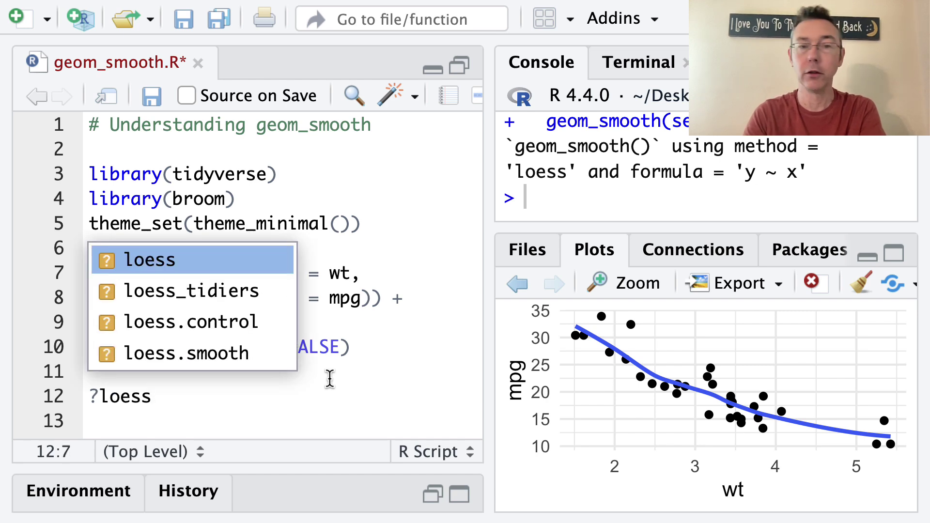
{"action": "key", "text": "ctrl+Return"}
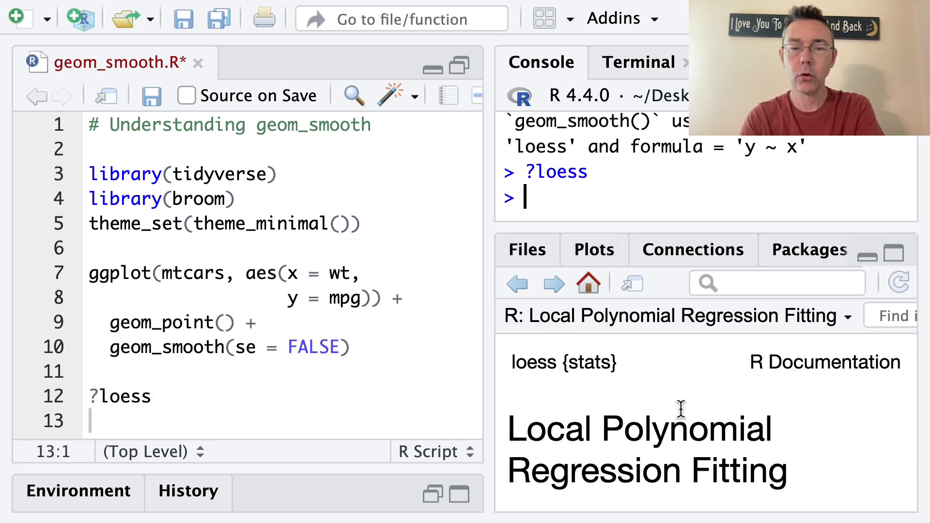
{"action": "scroll", "coordinate": [681, 410], "scroll_direction": "down", "scroll_amount": 2}
{"action": "scroll", "coordinate": [681, 409], "scroll_direction": "down", "scroll_amount": 2}
{"action": "scroll", "coordinate": [680, 410], "scroll_direction": "down", "scroll_amount": 3}
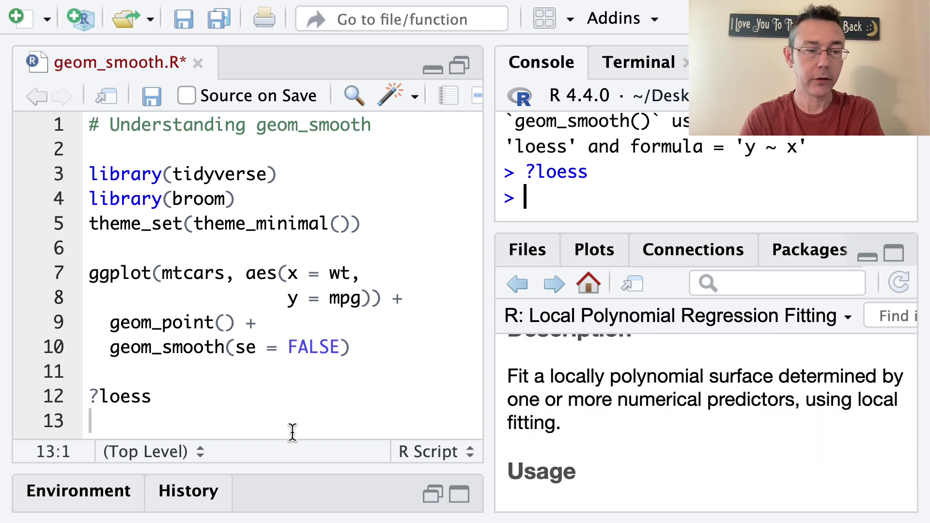
{"action": "left_click", "coordinate": [309, 400]}
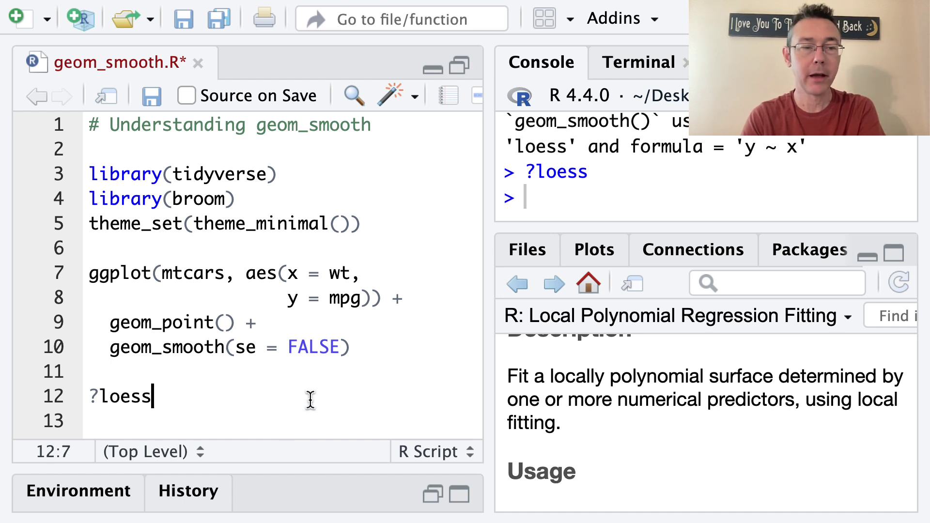
{"action": "key", "text": "Return"}
{"action": "key", "text": "Return"}
{"action": "key", "text": "Return"}
{"action": "key", "text": "Return"}
{"action": "key", "text": "Up"}
{"action": "key", "text": "Up"}
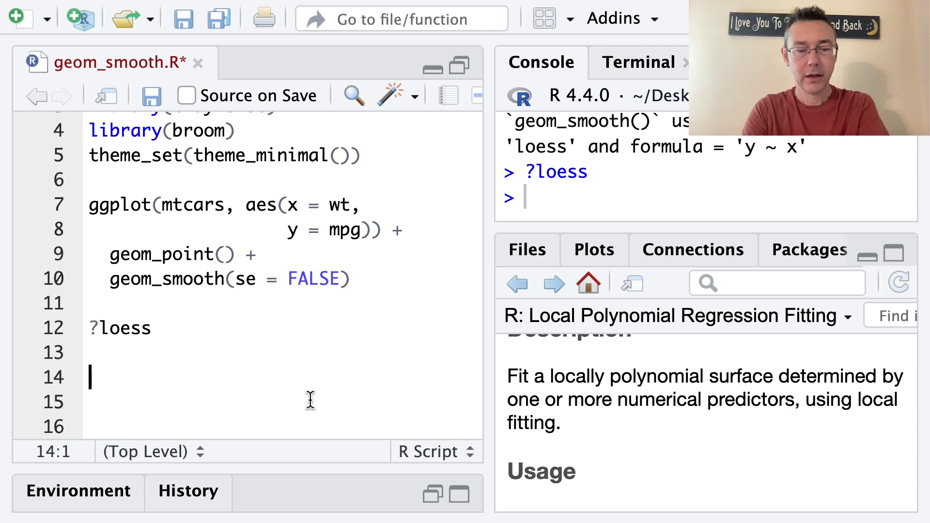
{"action": "type", "text": "cars_model <- loess"}
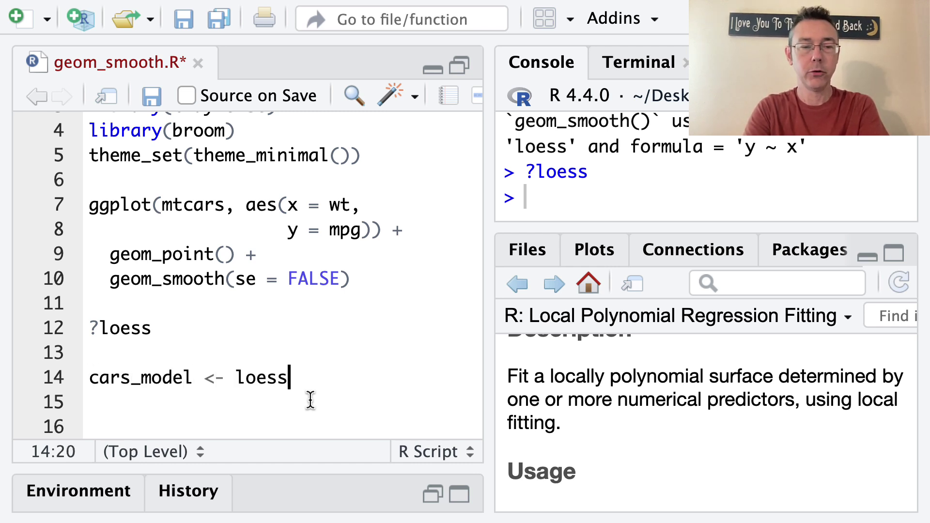
{"action": "type", "text": "("}
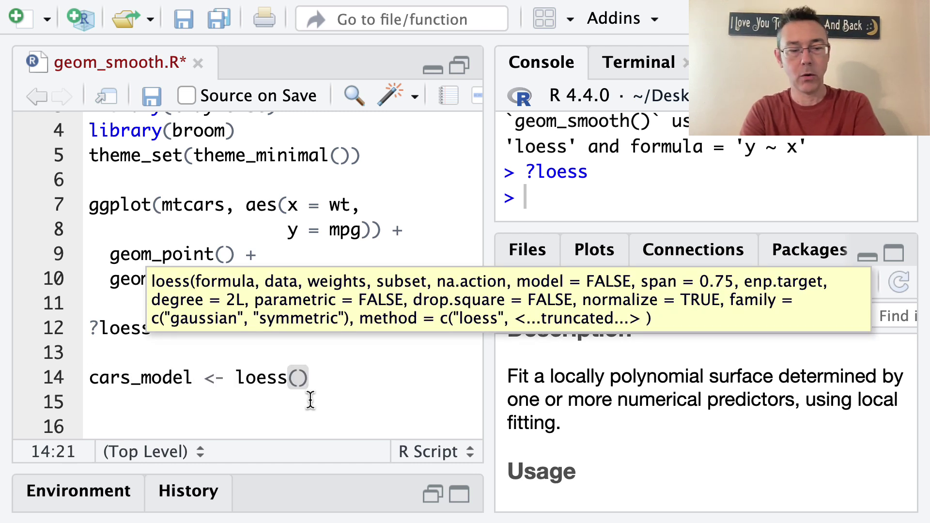
{"action": "type", "text": "wt"}
- Fit cars_model <- loess(mpg ~ wt, data = mtcars) and confirm it in the Environment
{"action": "key", "text": "BackSpace"}
{"action": "key", "text": "BackSpace"}
{"action": "key", "text": "BackSpace"}
{"action": "type", "text": "mpg ~ "}
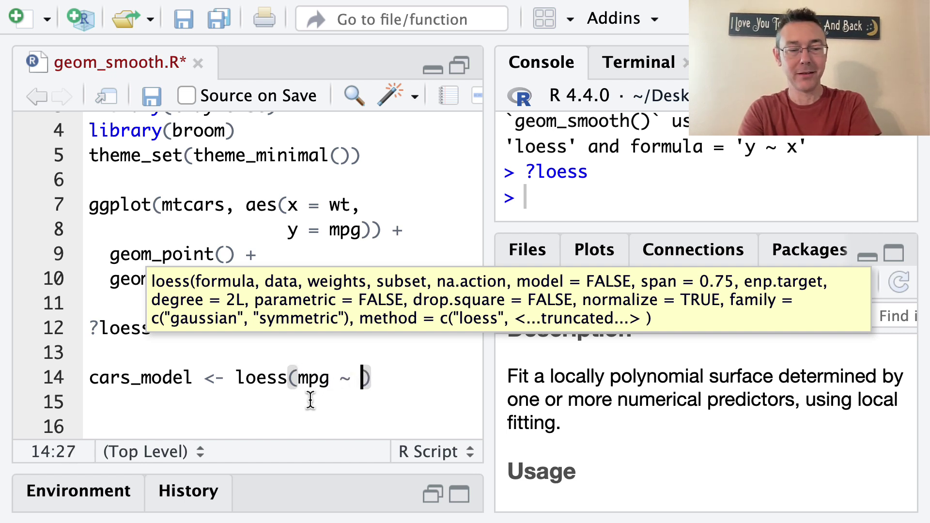
{"action": "type", "text": "wt,"}
{"action": "key", "text": "Return"}
{"action": "type", "text": "data = mtcars"}
{"action": "key", "text": "ctrl+Return"}
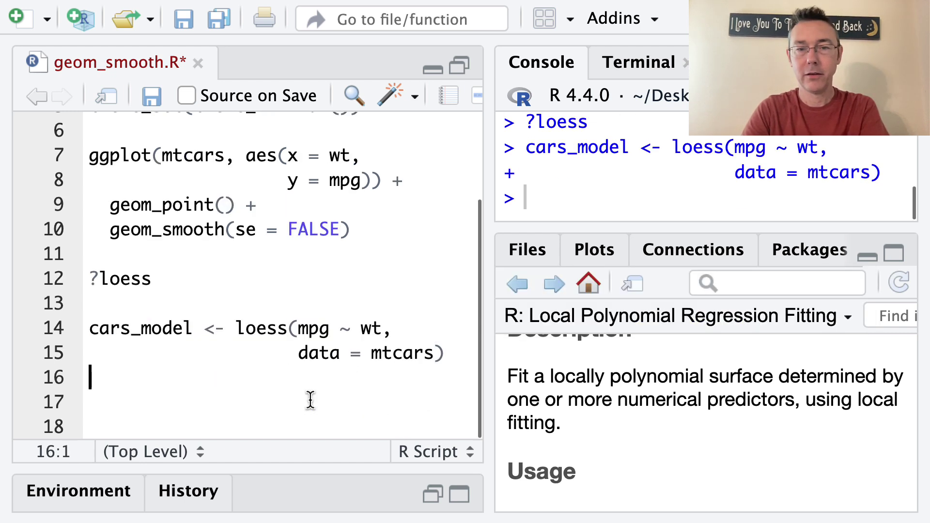
{"action": "left_click", "coordinate": [64, 488]}
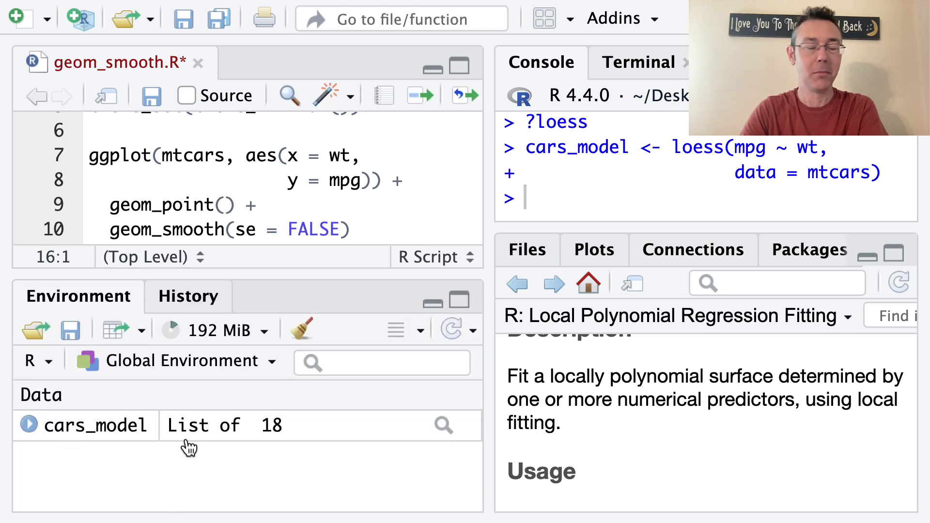
{"action": "left_click", "coordinate": [460, 69]}
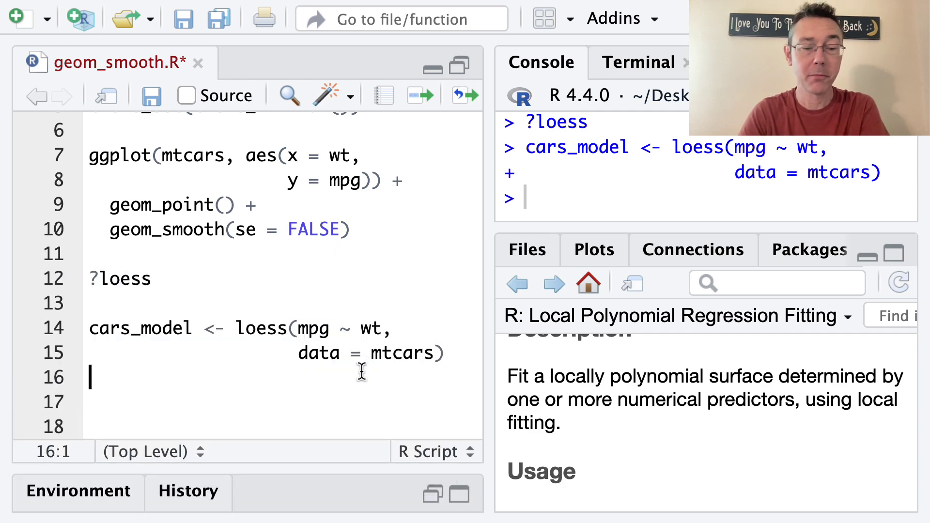
{"action": "type", "text": "summary("}
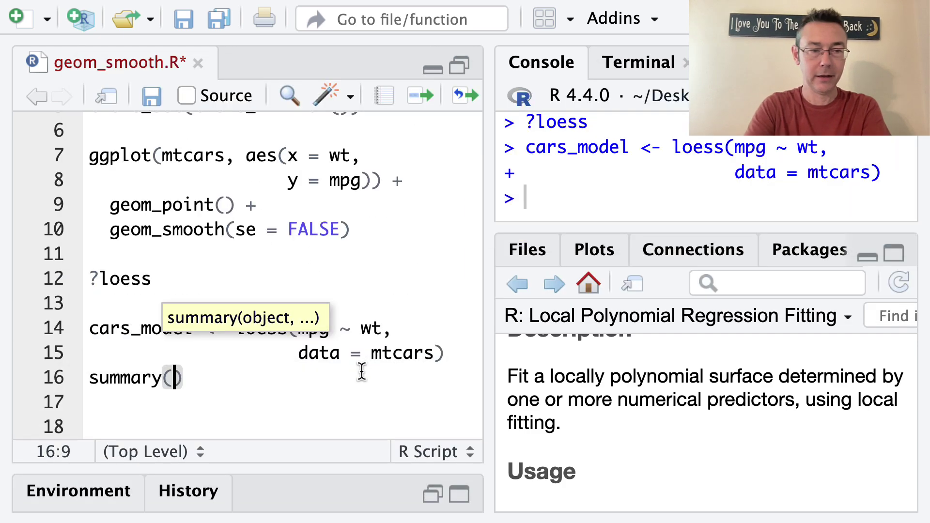
{"action": "type", "text": "car"}
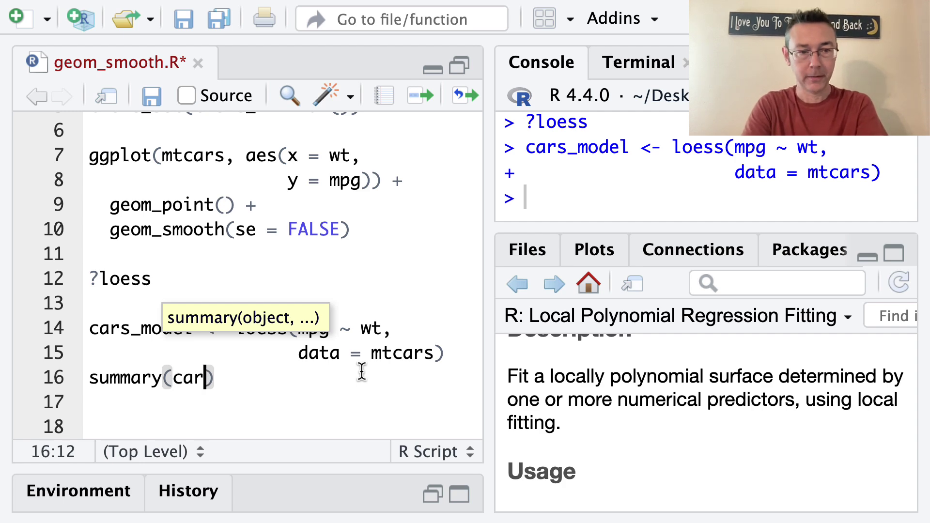
{"action": "type", "text": "s_"}
- Write summary(cars_model) using autocomplete and widen the console area
{"action": "key", "text": "Down"}
{"action": "key", "text": "Return"}
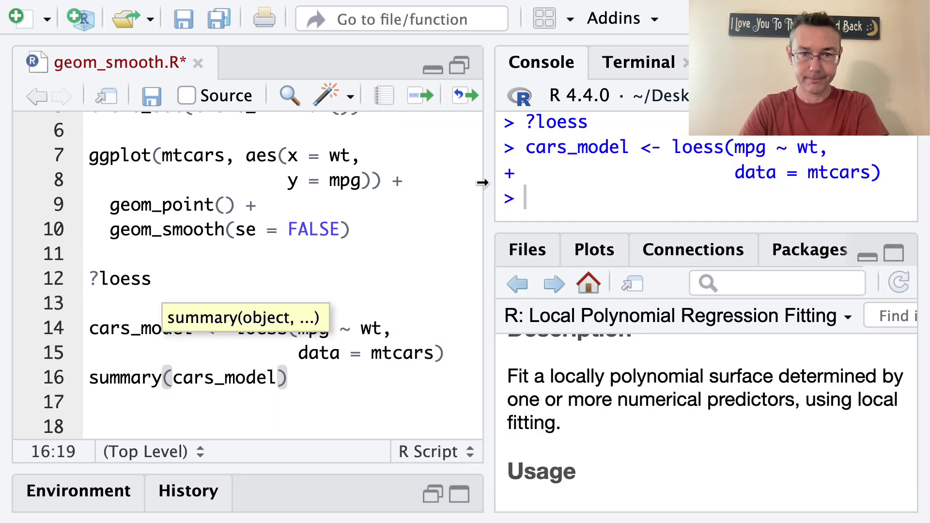
{"action": "left_click_drag", "start_coordinate": [492, 185], "coordinate": [320, 178]}
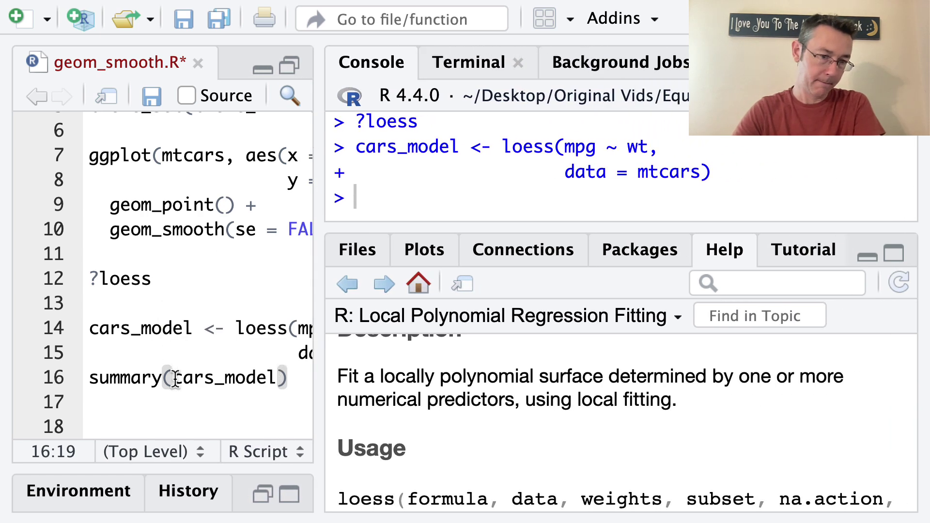
- Run summary(cars_model) and note 32 observations and residual standard error 2.711
{"action": "left_click", "coordinate": [176, 385]}
{"action": "key", "text": "ctrl+Return"}
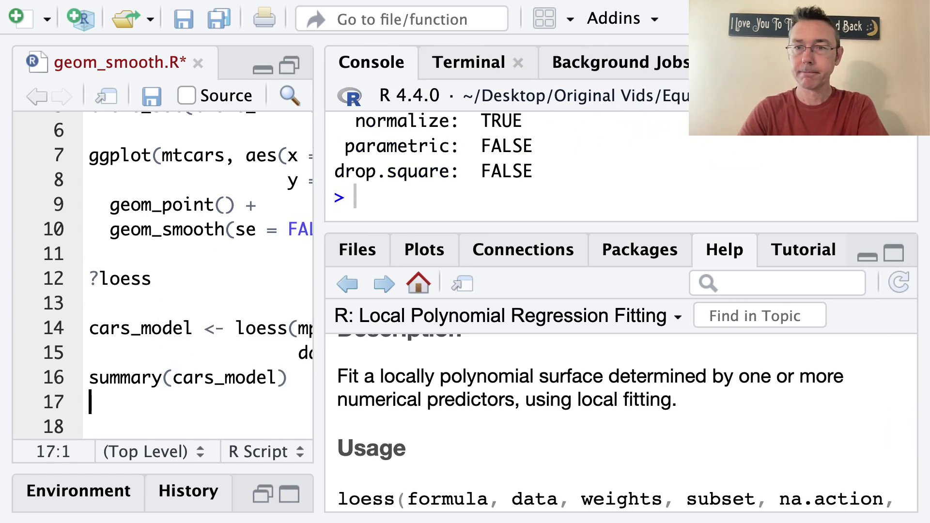
{"action": "key", "text": "ctrl+shift+2"}
{"action": "scroll", "coordinate": [585, 229], "scroll_direction": "up", "scroll_amount": 5}
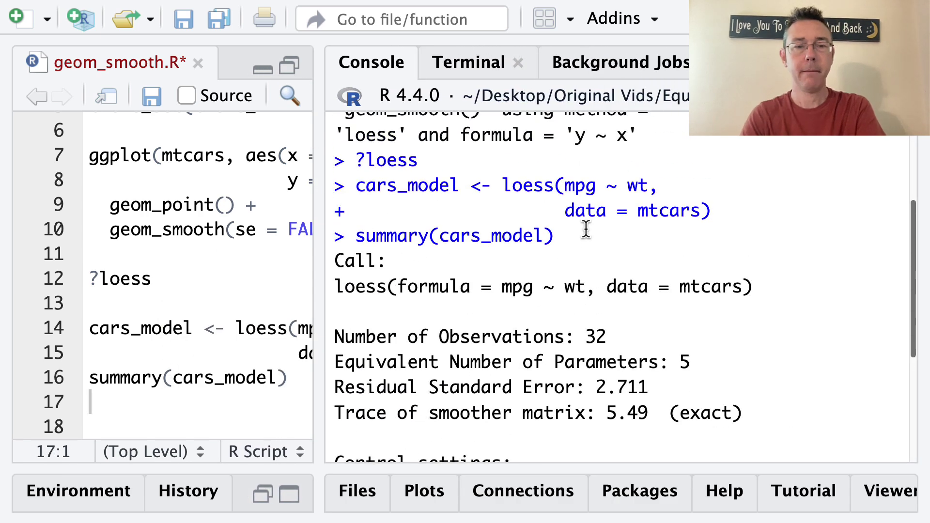
{"action": "scroll", "coordinate": [585, 229], "scroll_direction": "down", "scroll_amount": 2}
{"action": "scroll", "coordinate": [585, 229], "scroll_direction": "down", "scroll_amount": 1}
{"action": "scroll", "coordinate": [585, 229], "scroll_direction": "down", "scroll_amount": 1}
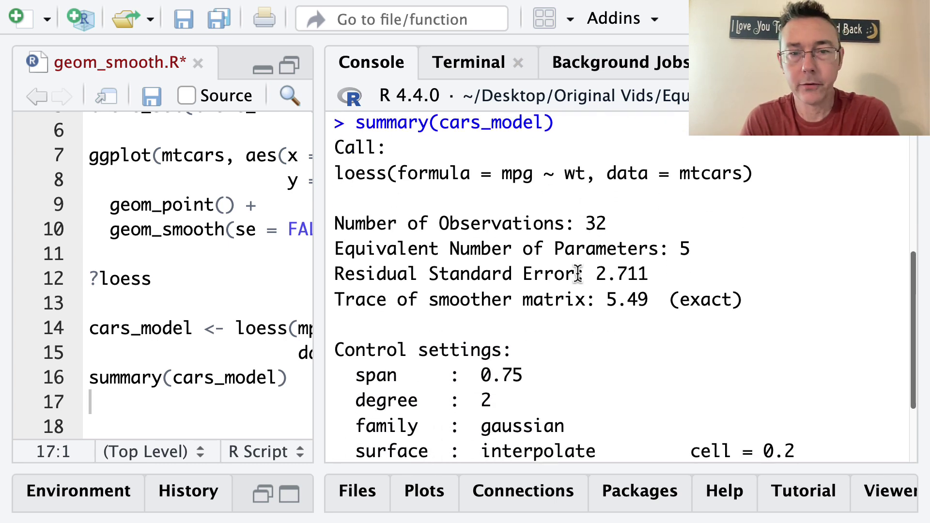
{"action": "left_click_drag", "start_coordinate": [618, 224], "coordinate": [357, 222]}
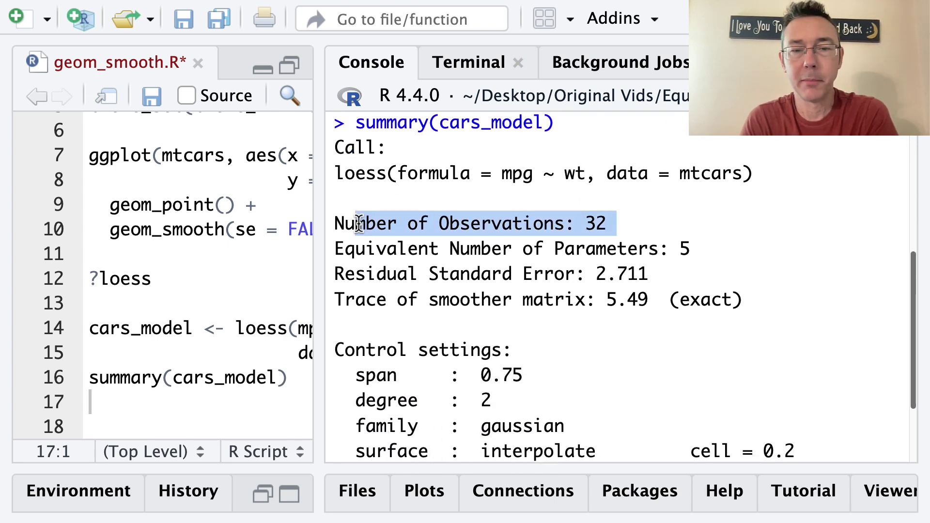
{"action": "left_click", "coordinate": [582, 279]}
{"action": "scroll", "coordinate": [581, 280], "scroll_direction": "down", "scroll_amount": 1}
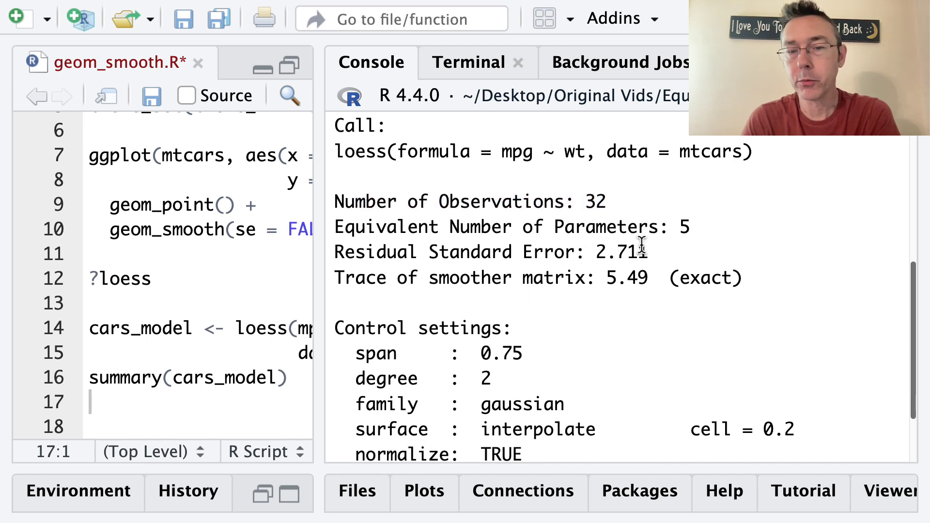
{"action": "left_click_drag", "start_coordinate": [646, 251], "coordinate": [597, 251]}
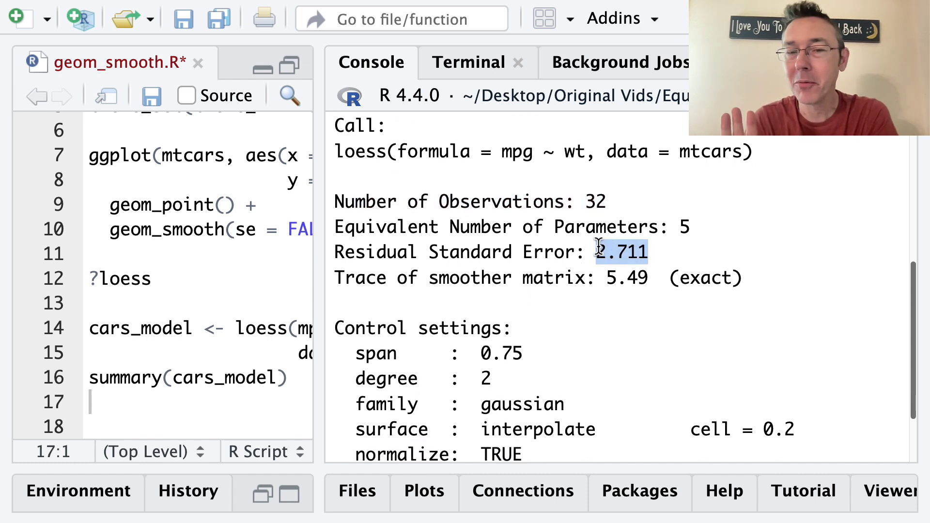
{"action": "left_click", "coordinate": [597, 247]}
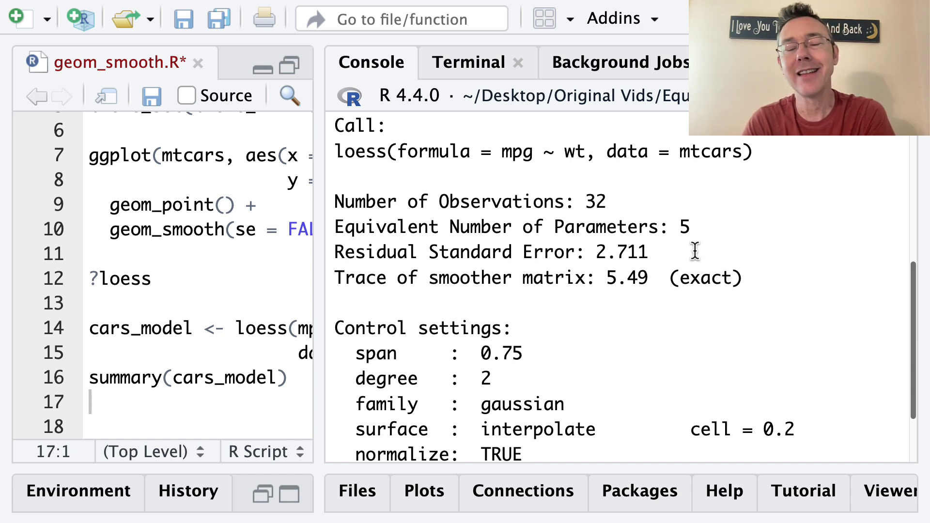
{"action": "scroll", "coordinate": [694, 251], "scroll_direction": "down", "scroll_amount": 1}
{"action": "scroll", "coordinate": [694, 251], "scroll_direction": "down", "scroll_amount": 2}
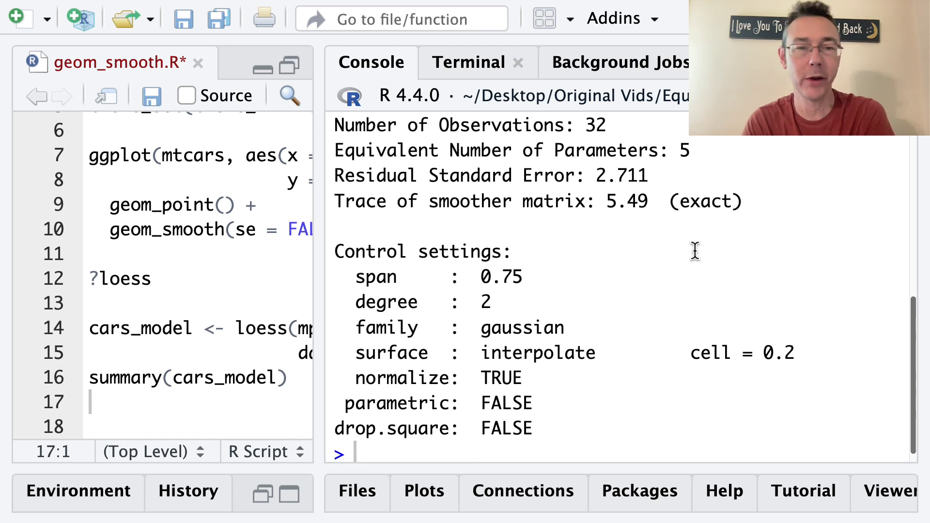
{"action": "scroll", "coordinate": [694, 251], "scroll_direction": "down", "scroll_amount": 1}
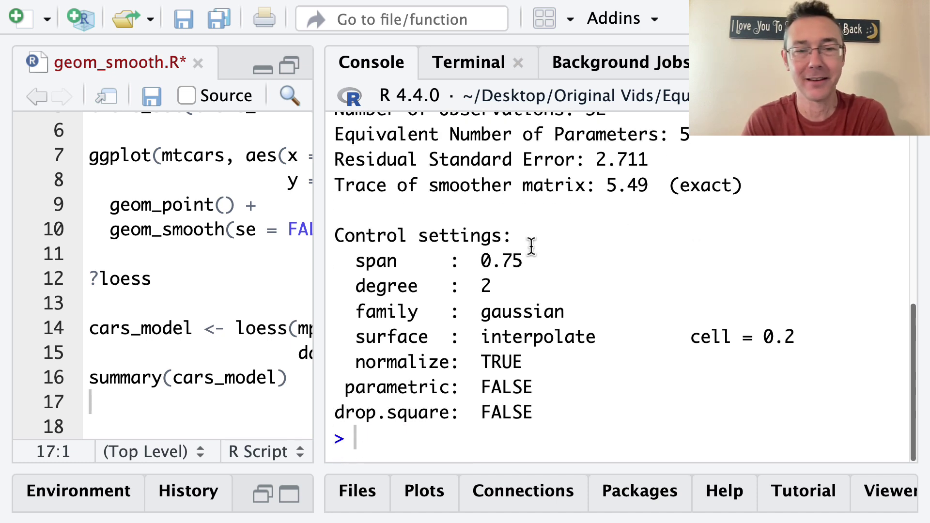
- Highlight the control settings span 0.75, degree 2 and cell = 0.2 in the output
{"action": "left_click_drag", "start_coordinate": [522, 257], "coordinate": [357, 251]}
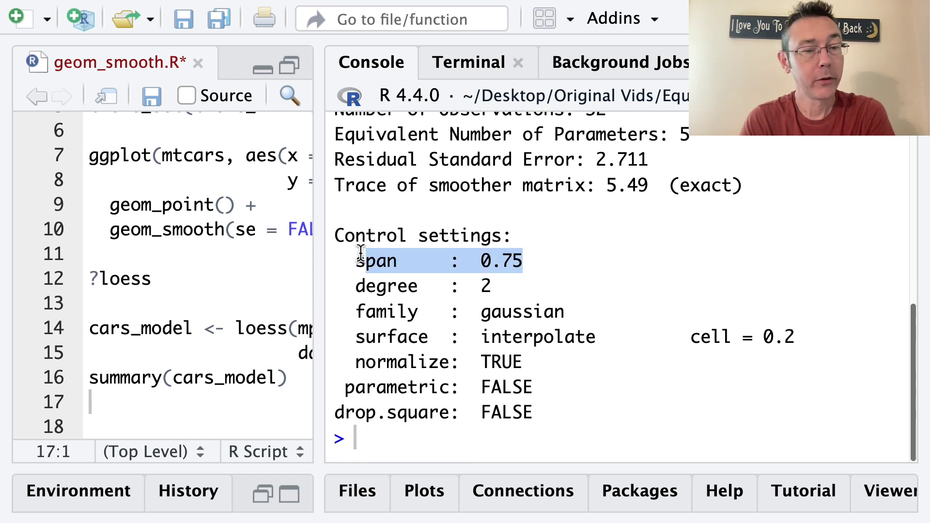
{"action": "left_click_drag", "start_coordinate": [491, 285], "coordinate": [358, 287]}
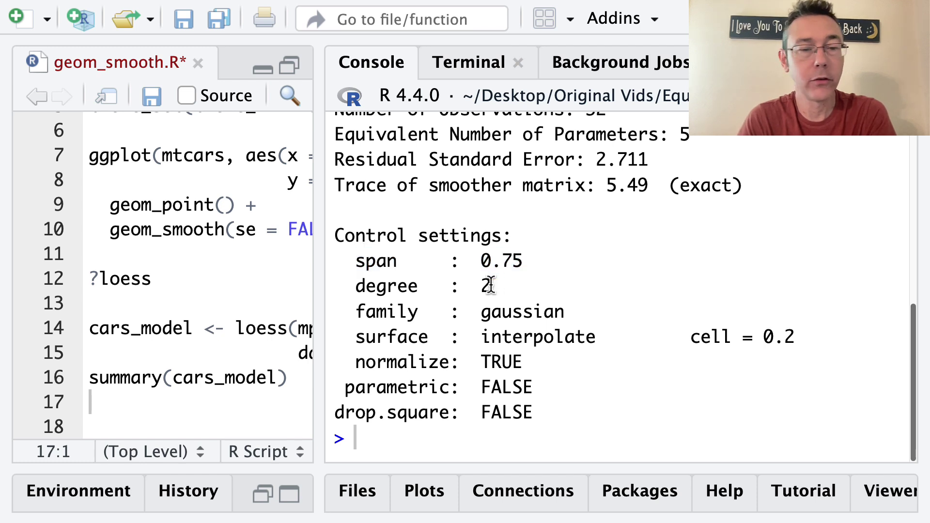
{"action": "left_click", "coordinate": [525, 275]}
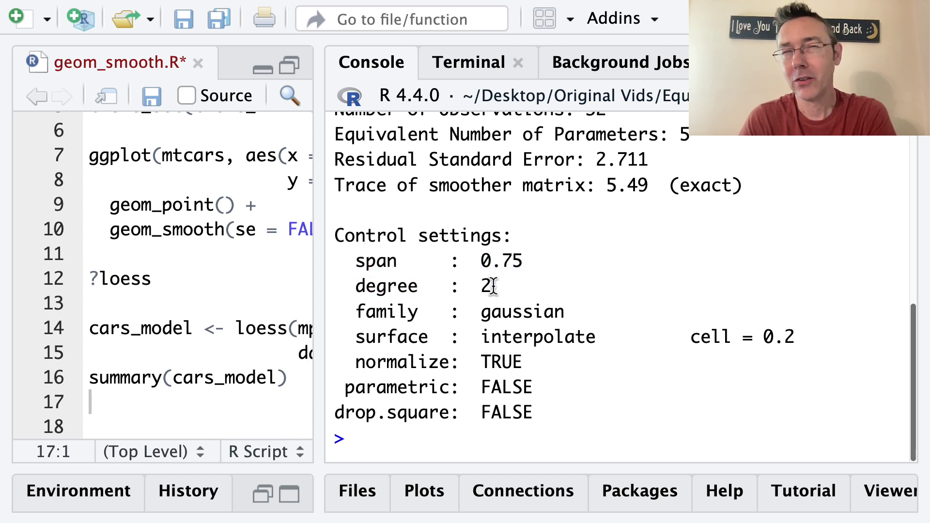
{"action": "left_click_drag", "start_coordinate": [491, 286], "coordinate": [355, 286]}
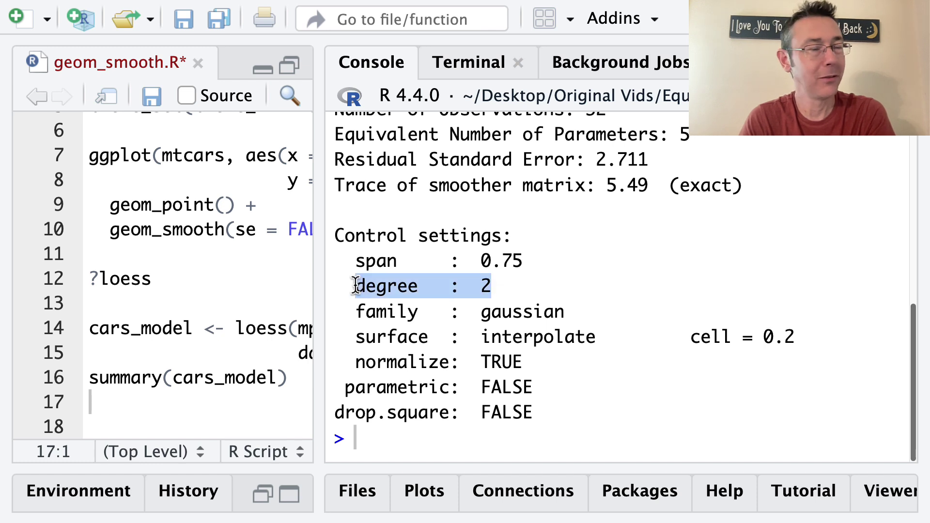
{"action": "left_click", "coordinate": [500, 283]}
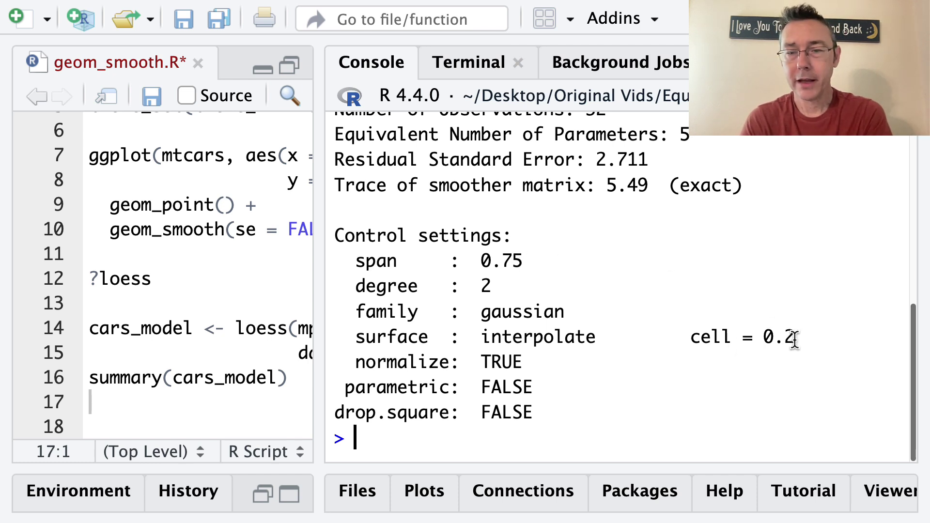
{"action": "left_click_drag", "start_coordinate": [796, 338], "coordinate": [691, 336]}
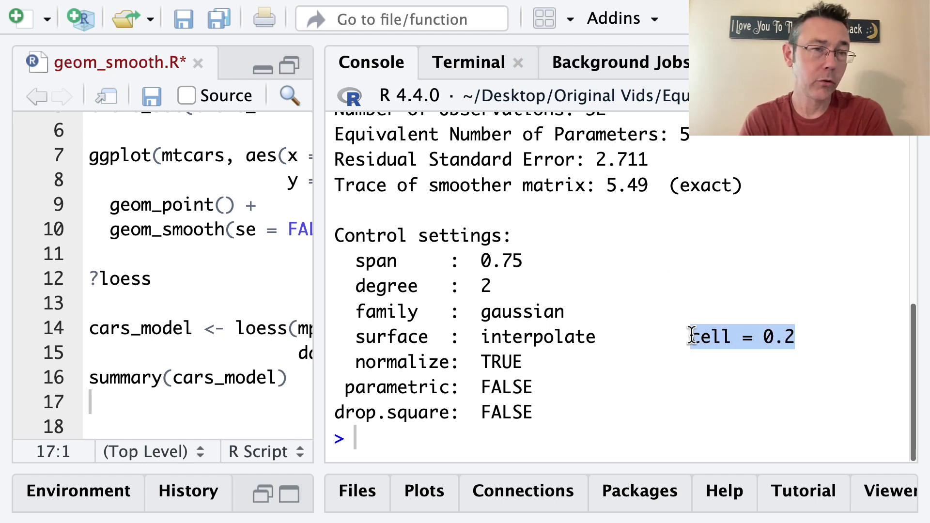
{"action": "left_click", "coordinate": [700, 299]}
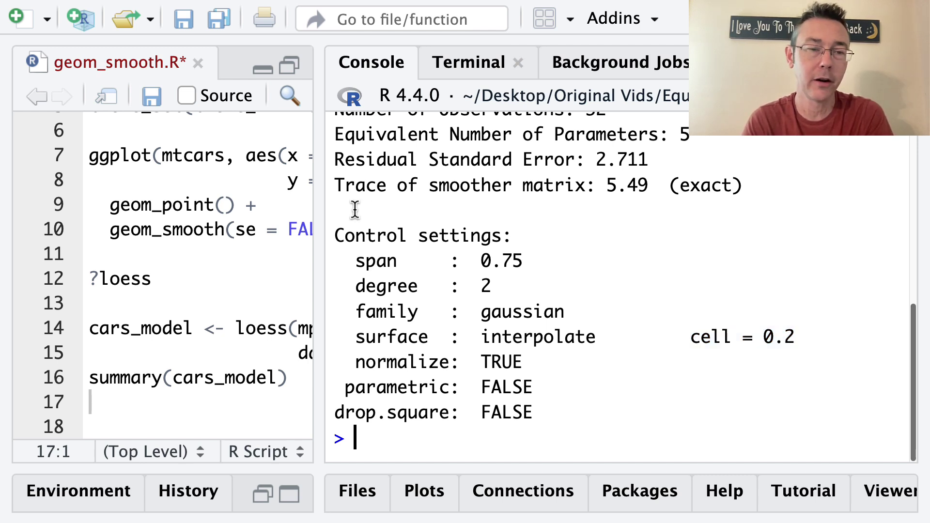
- Widen the script editor and add blank lines below the summary call
{"action": "left_click_drag", "start_coordinate": [310, 213], "coordinate": [355, 213]}
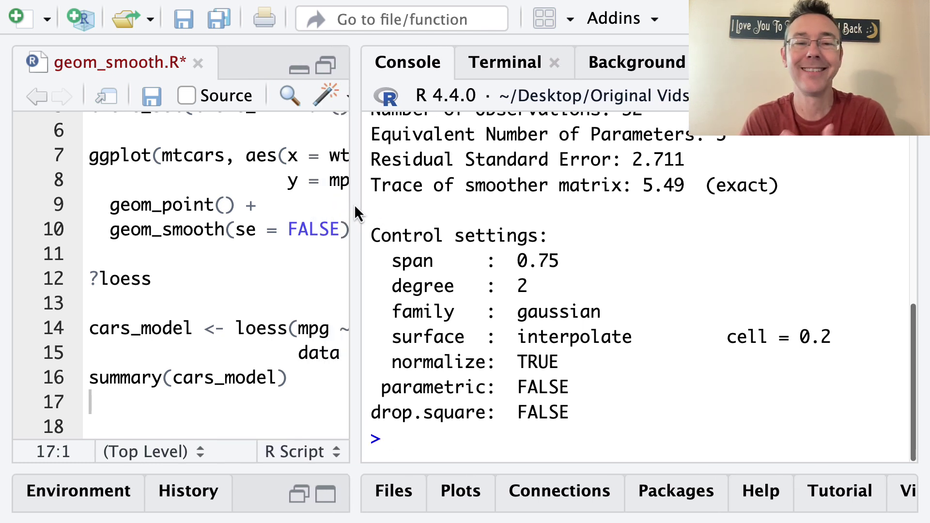
{"action": "left_click_drag", "start_coordinate": [355, 204], "coordinate": [480, 205]}
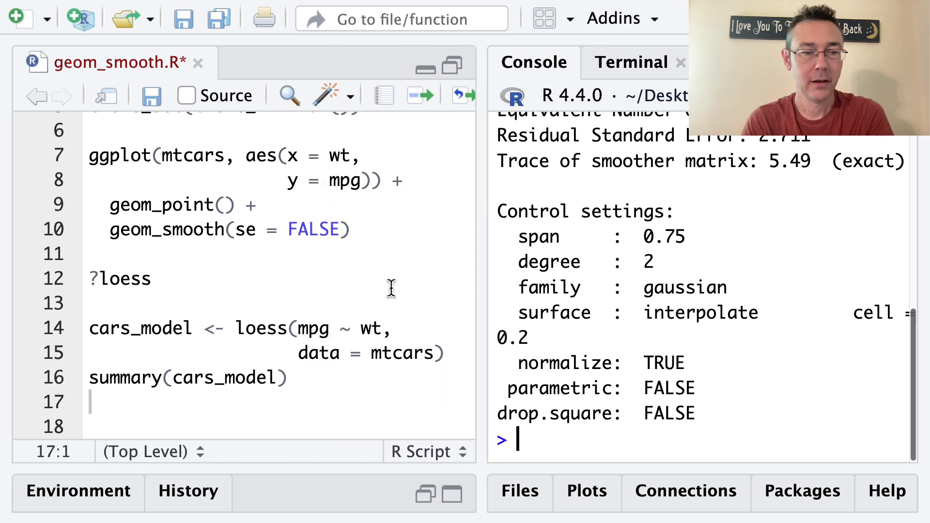
{"action": "left_click", "coordinate": [350, 386]}
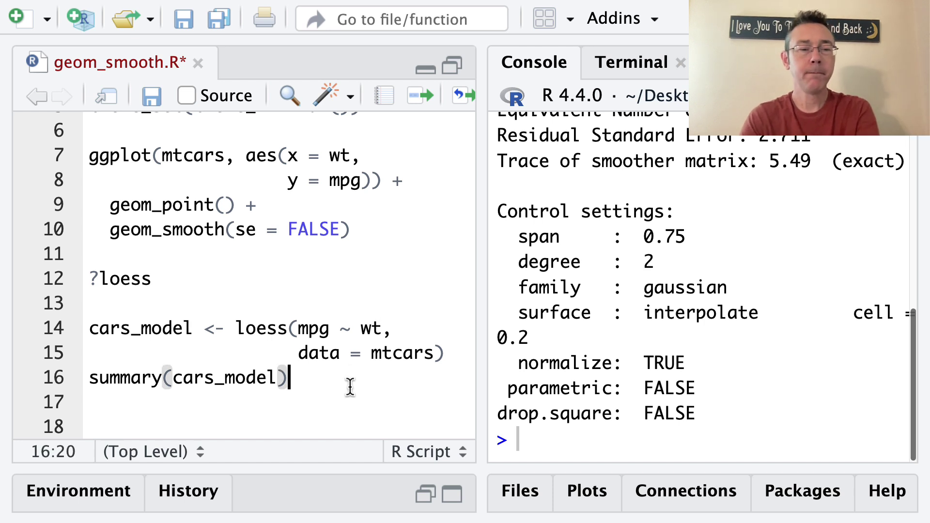
{"action": "key", "text": "Down"}
{"action": "key", "text": "Down"}
{"action": "scroll", "coordinate": [350, 386], "scroll_direction": "down", "scroll_amount": 2}
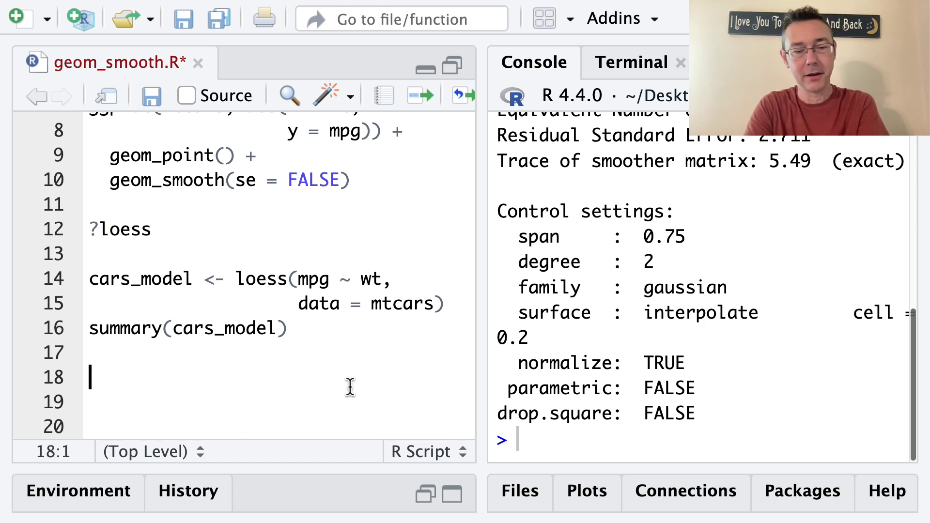
{"action": "type", "text": "mt"}
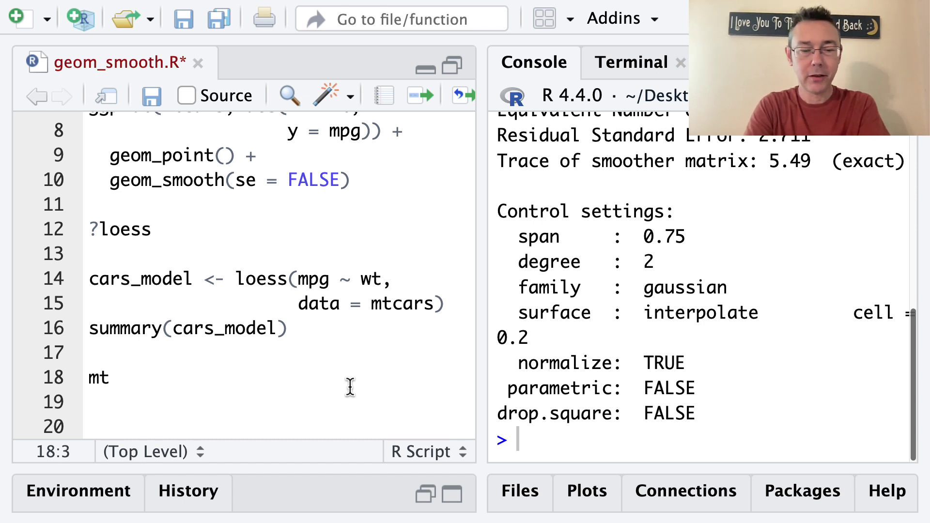
{"action": "type", "text": "_aug <- augment"}
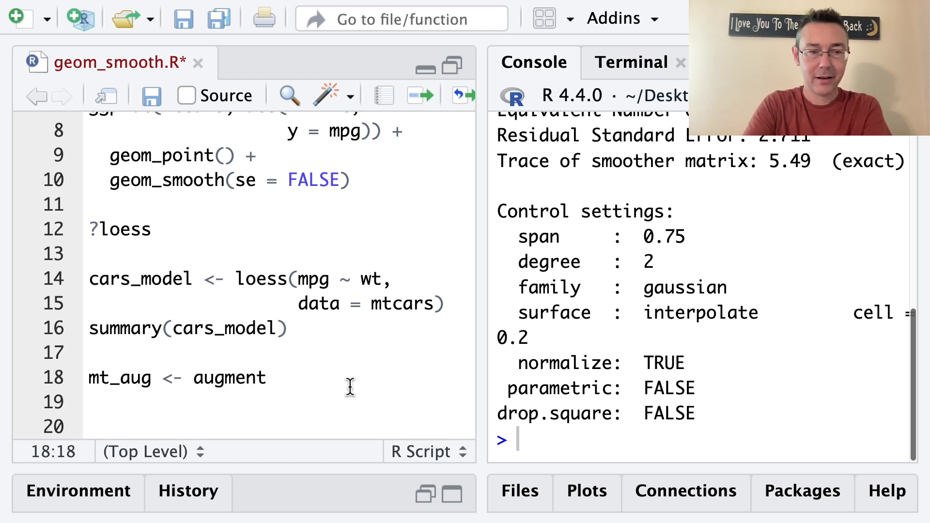
{"action": "type", "text": "(cars_model"}
- Run mt_aug <- augment(cars_model) and View(mt_aug) to open the table
{"action": "key", "text": "ctrl+Return"}
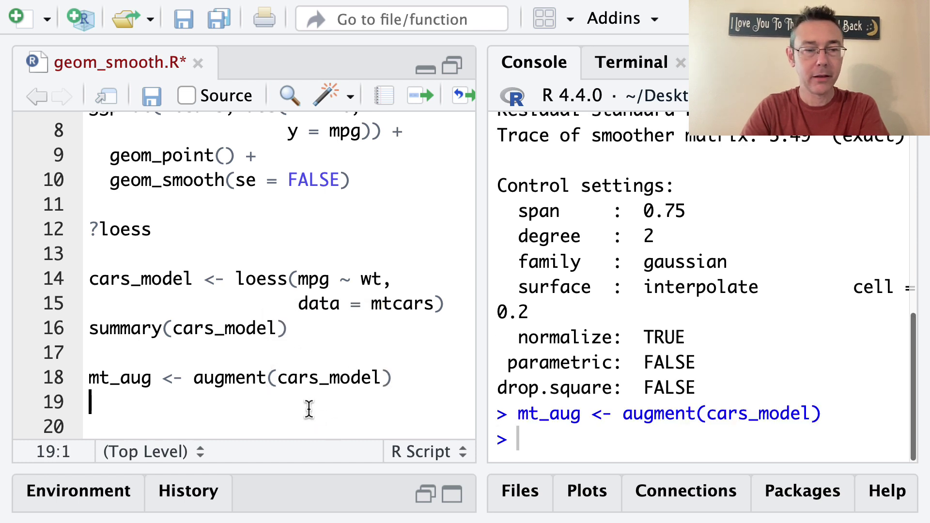
{"action": "key", "text": "Up"}
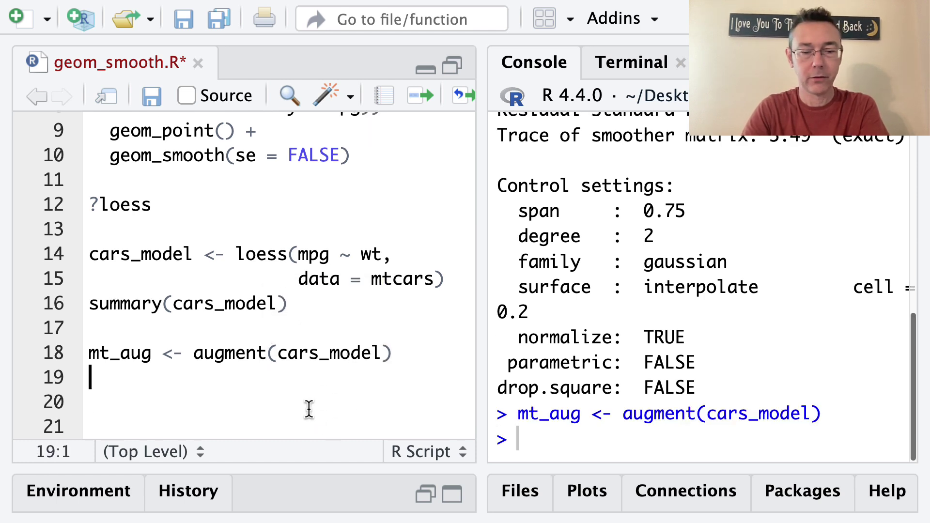
{"action": "type", "text": "View("}
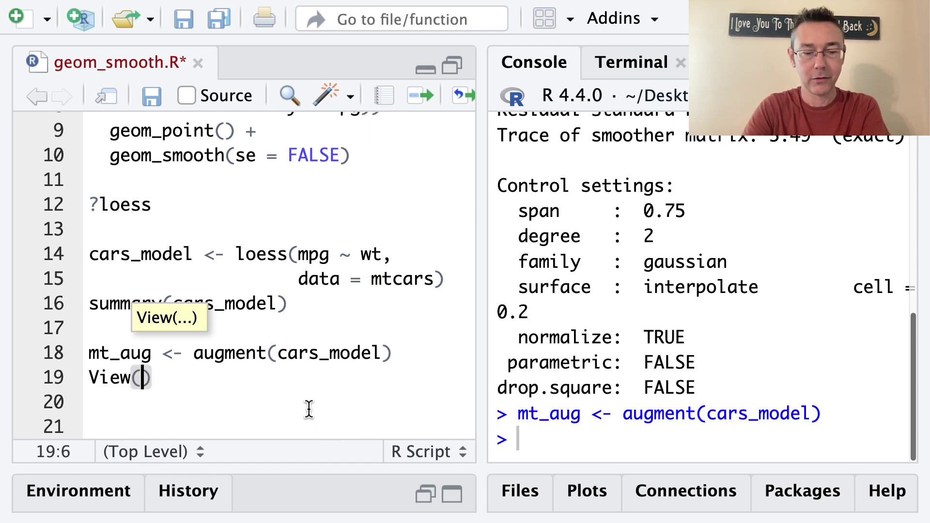
{"action": "type", "text": "mt_aug"}
{"action": "key", "text": "ctrl+Return"}
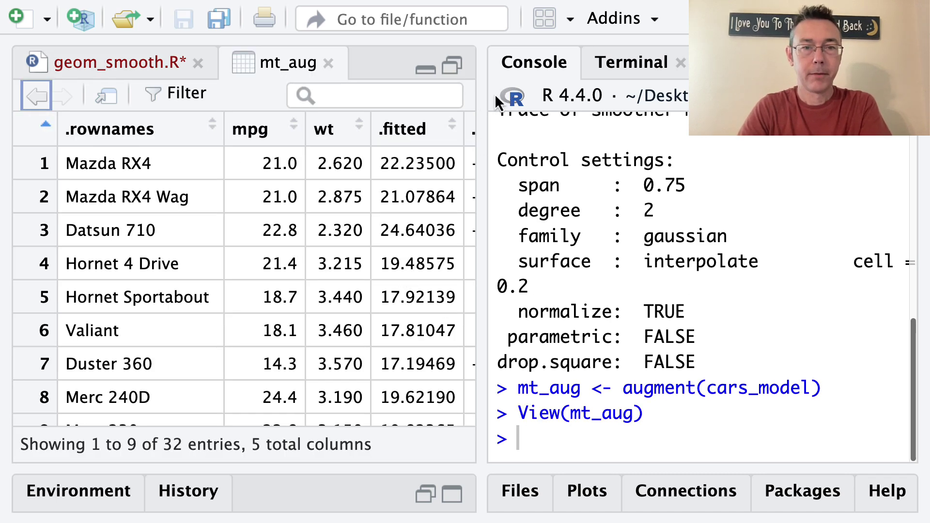
- Widen the mt_aug viewer to see .fitted and .resid, then return to geom_smooth.R
{"action": "left_click_drag", "start_coordinate": [478, 94], "coordinate": [589, 95]}
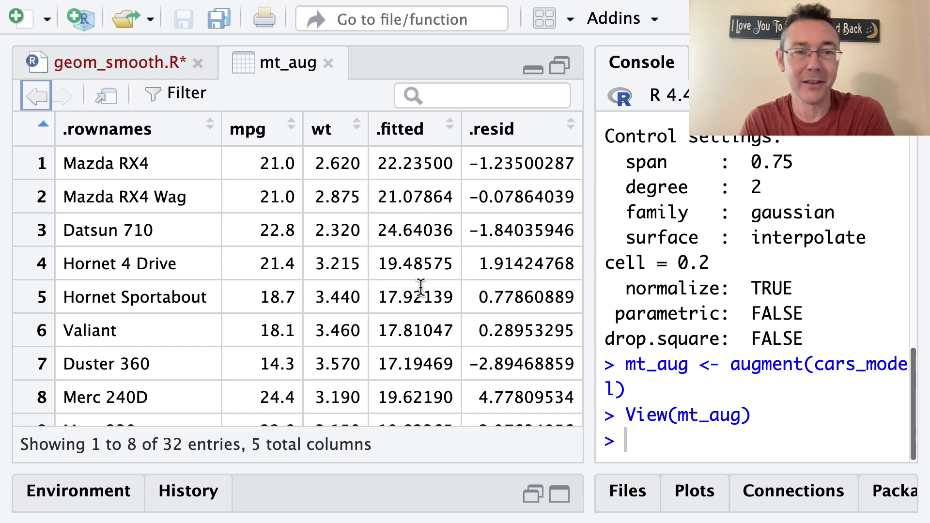
{"action": "left_click", "coordinate": [163, 63]}
{"action": "key", "text": "Return"}
{"action": "type", "text": "ggplot("}
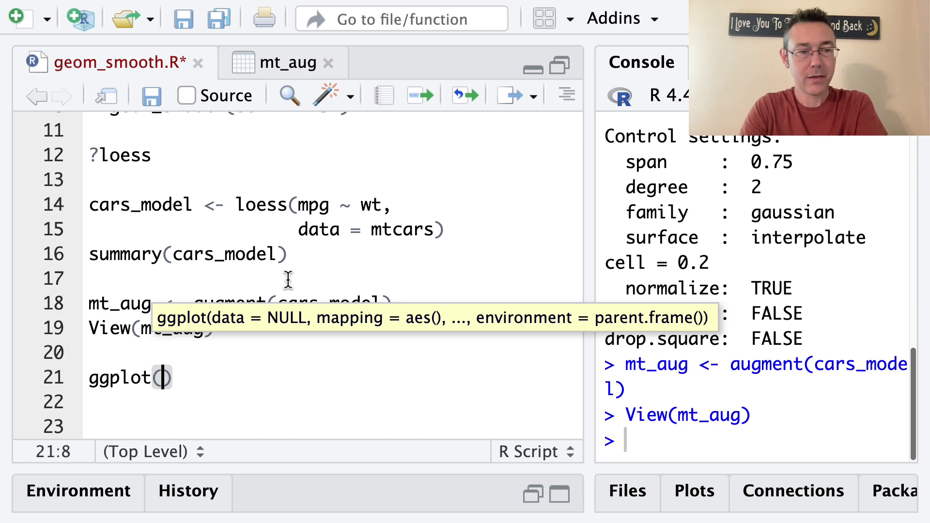
{"action": "type", "text": "mt_aug, aes(x ="}
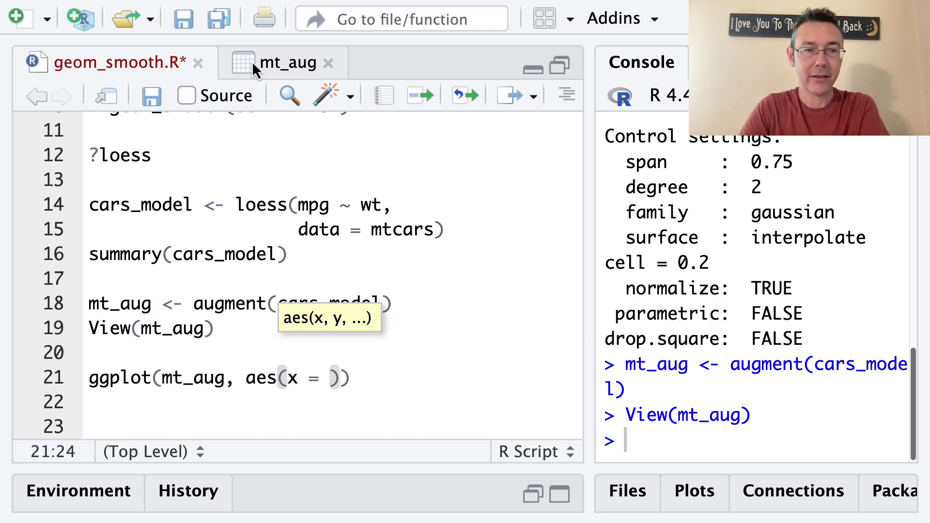
- Check mt_aug's column names and trim the call down to ggplot(mt_aug)
{"action": "left_click", "coordinate": [269, 67]}
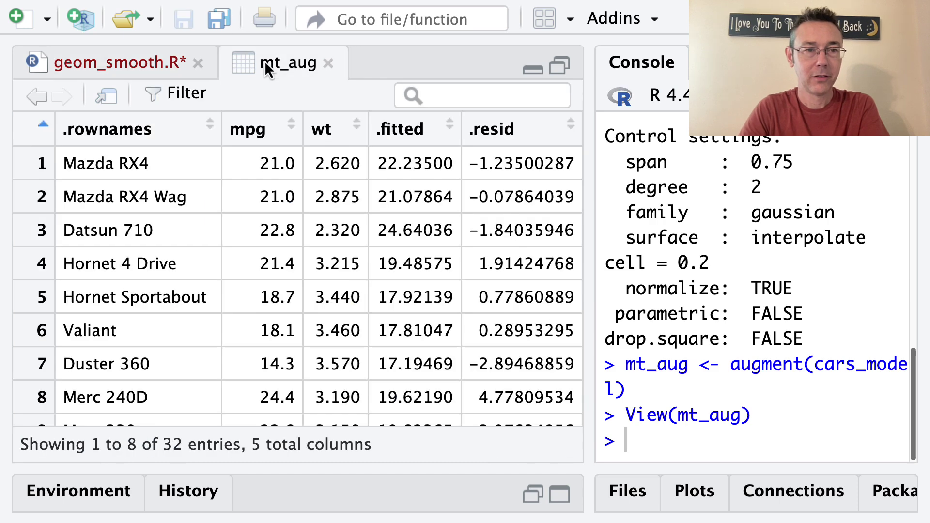
{"action": "left_click", "coordinate": [180, 62]}
{"action": "left_click", "coordinate": [338, 372]}
{"action": "left_click", "coordinate": [228, 378], "text": "shift"}
{"action": "key", "text": "BackSpace"}
{"action": "key", "text": "Right"}
{"action": "type", "text": "+"}
{"action": "key", "text": "Return"}
{"action": "type", "text": "geom_"}
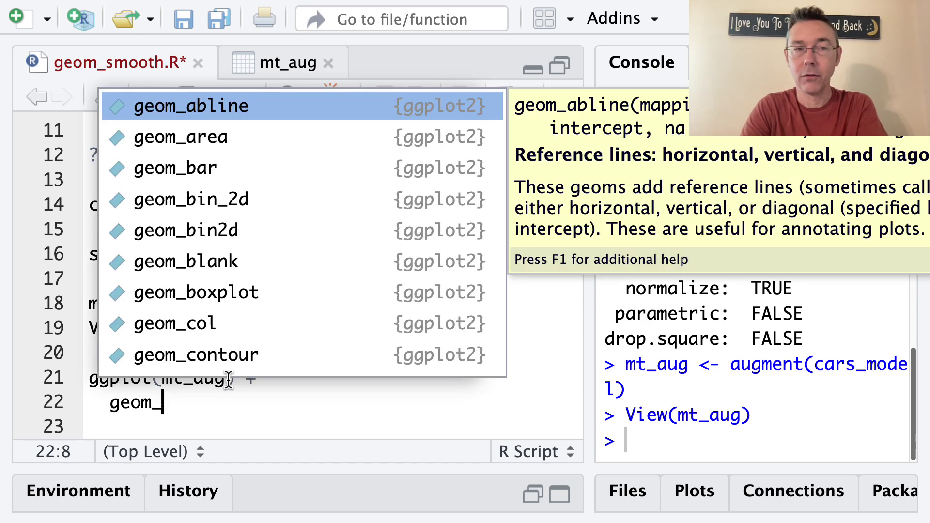
{"action": "type", "text": "point(aes(x = "}
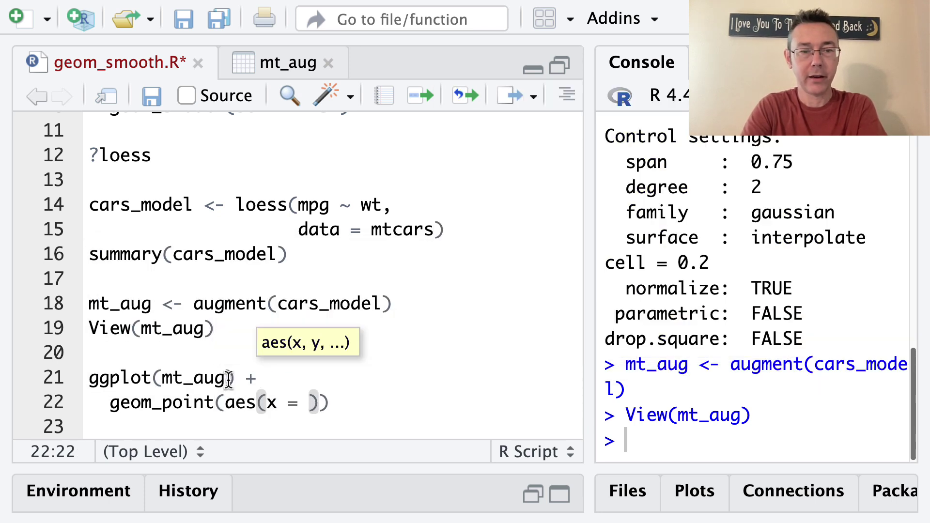
{"action": "type", "text": "wt,"}
- Add geom_point(aes(x = wt, y = mpg)) and run it to draw the scatter plot
{"action": "key", "text": "Return"}
{"action": "type", "text": "y = "}
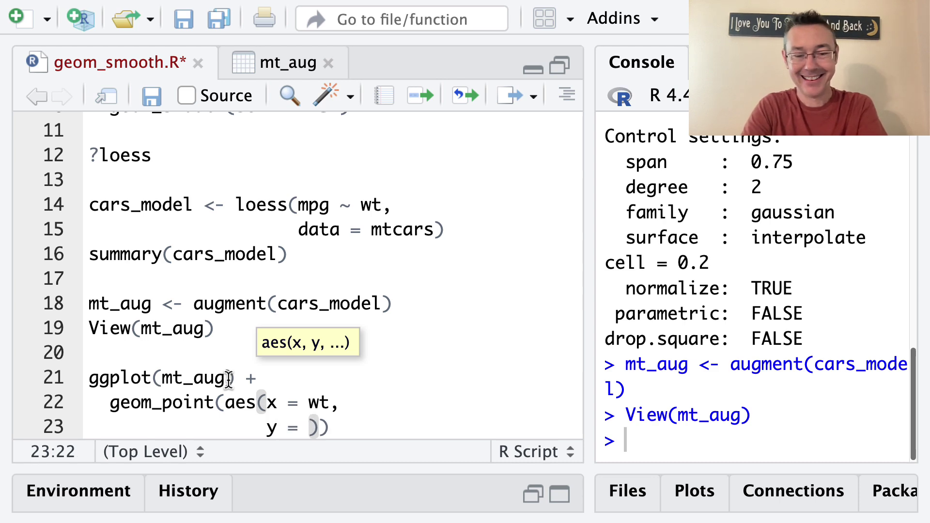
{"action": "type", "text": "mpg"}
{"action": "key", "text": "ctrl+Return"}
{"action": "left_click", "coordinate": [497, 258]}
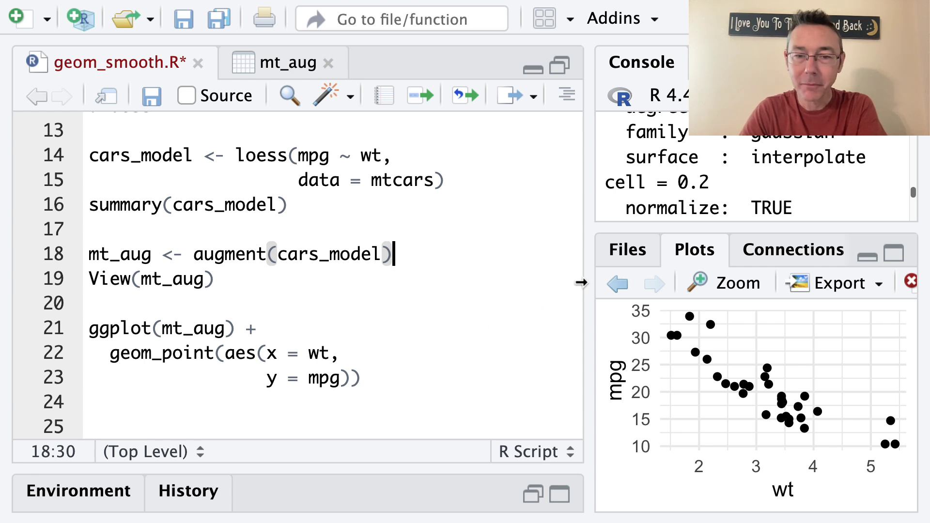
- Enlarge the plot pane and start a geom_line layer after the points layer
{"action": "left_click_drag", "start_coordinate": [589, 286], "coordinate": [451, 264]}
{"action": "left_click", "coordinate": [375, 361]}
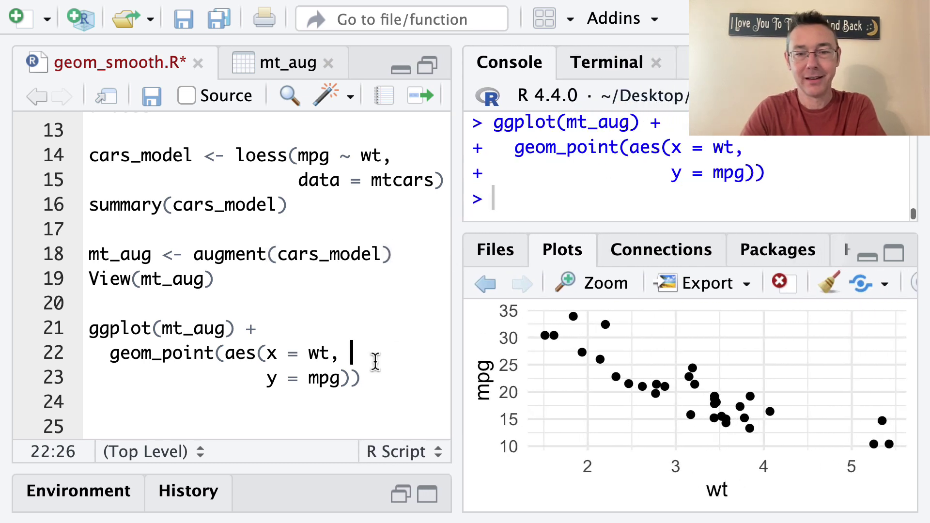
{"action": "key", "text": "Down"}
{"action": "key", "text": "Down"}
{"action": "left_click", "coordinate": [370, 378]}
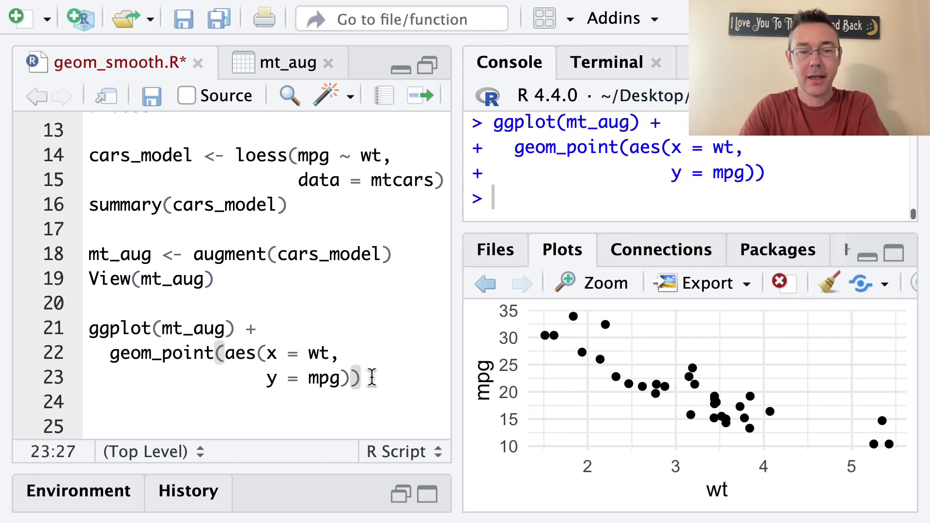
{"action": "key", "text": "Right"}
{"action": "type", "text": "+"}
{"action": "key", "text": "Return"}
{"action": "type", "text": "geom_lin"}
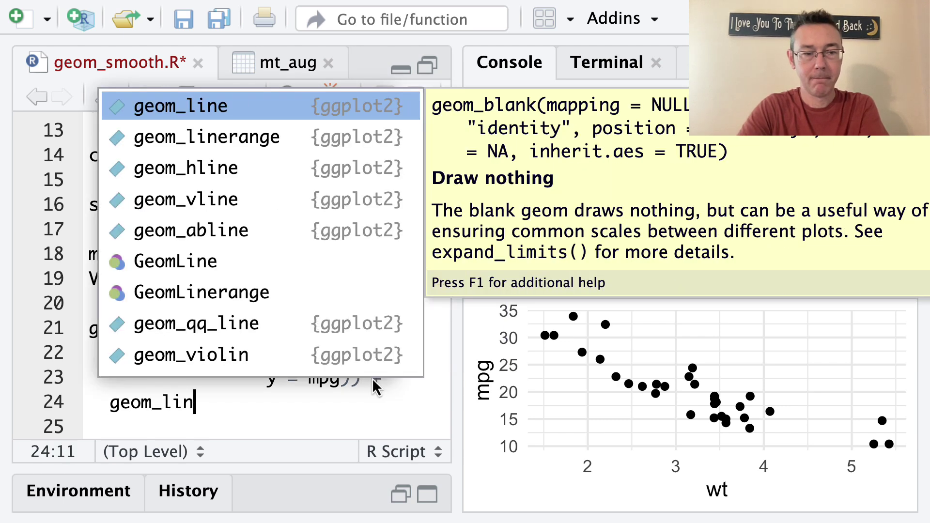
{"action": "type", "text": "e(aes(x = wt"}
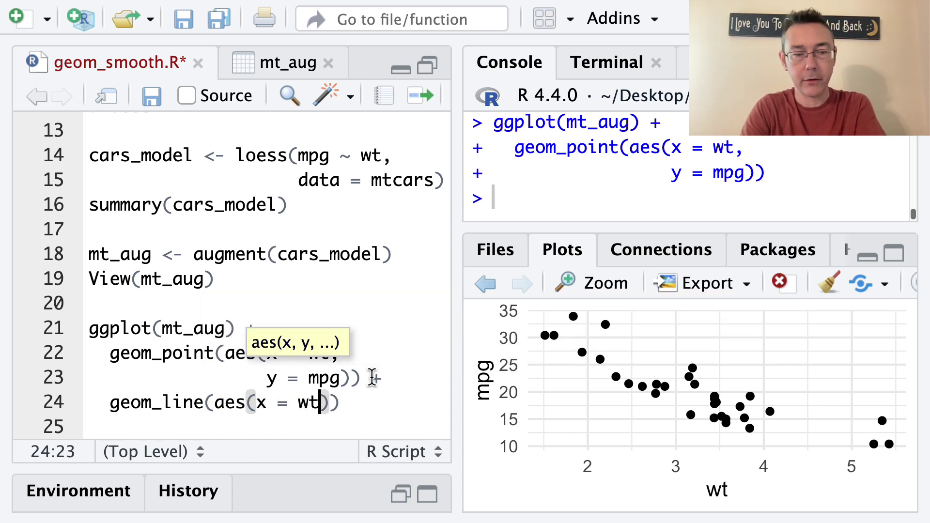
{"action": "type", "text": ","}
{"action": "key", "text": "Return"}
{"action": "type", "text": "y = .fitted"}
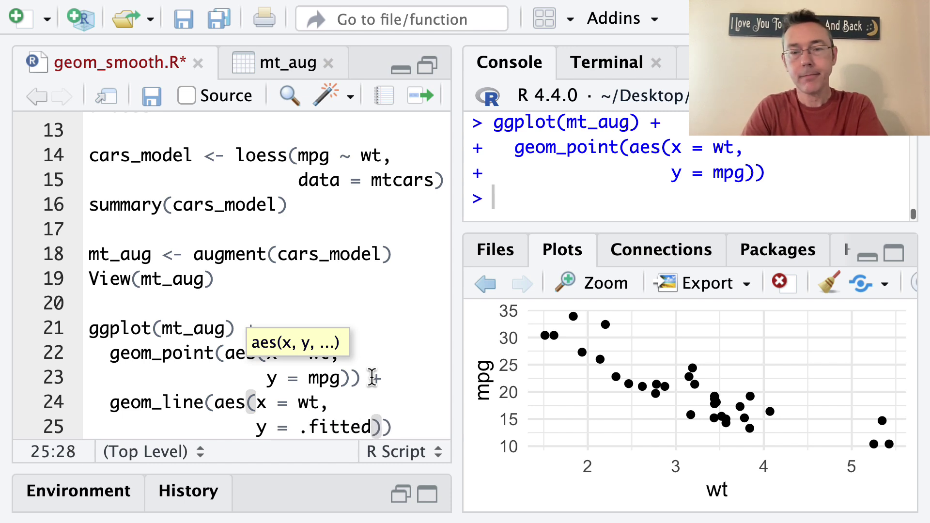
- Complete geom_line(aes(x = wt, y = .fitted)) and run it to draw the fitted curve
{"action": "left_click", "coordinate": [320, 402]}
{"action": "scroll", "coordinate": [322, 403], "scroll_direction": "down", "scroll_amount": 2}
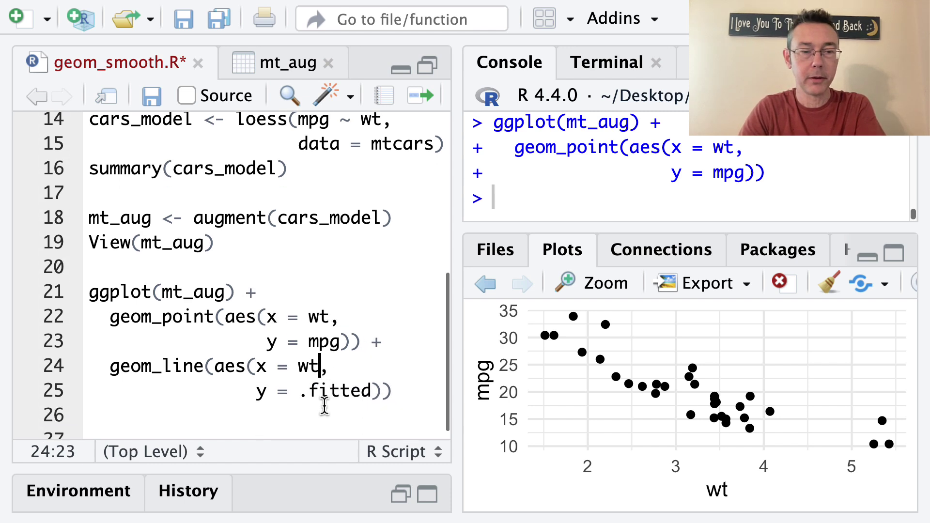
{"action": "left_click", "coordinate": [372, 390]}
{"action": "left_click", "coordinate": [257, 368], "text": "shift"}
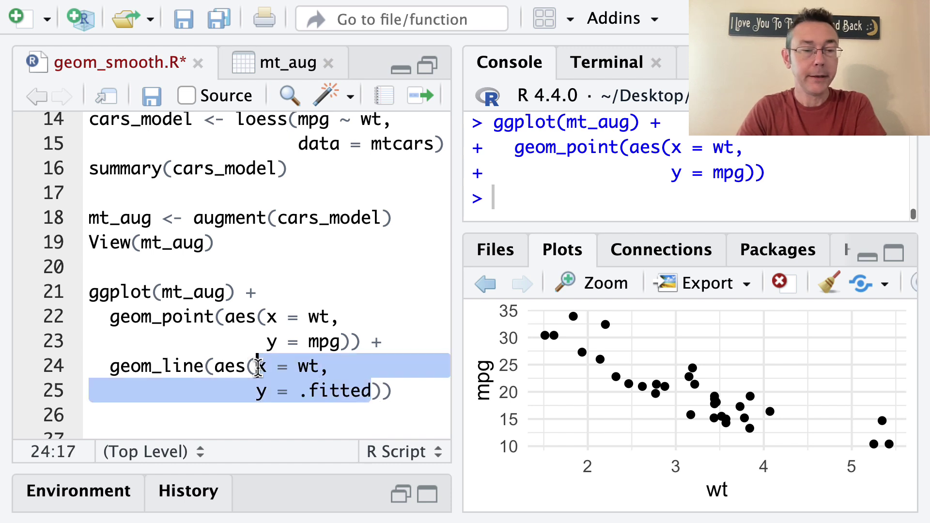
{"action": "left_click", "coordinate": [410, 395]}
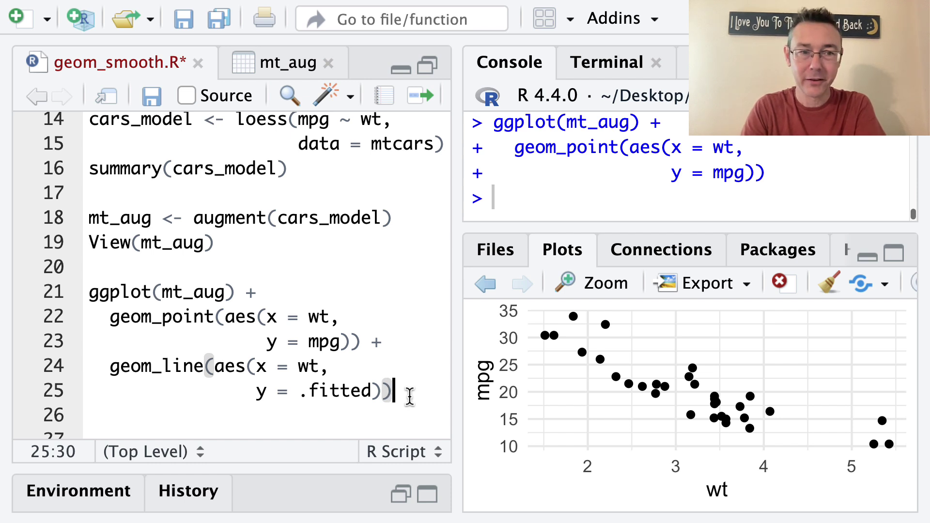
{"action": "key", "text": "ctrl+Return"}
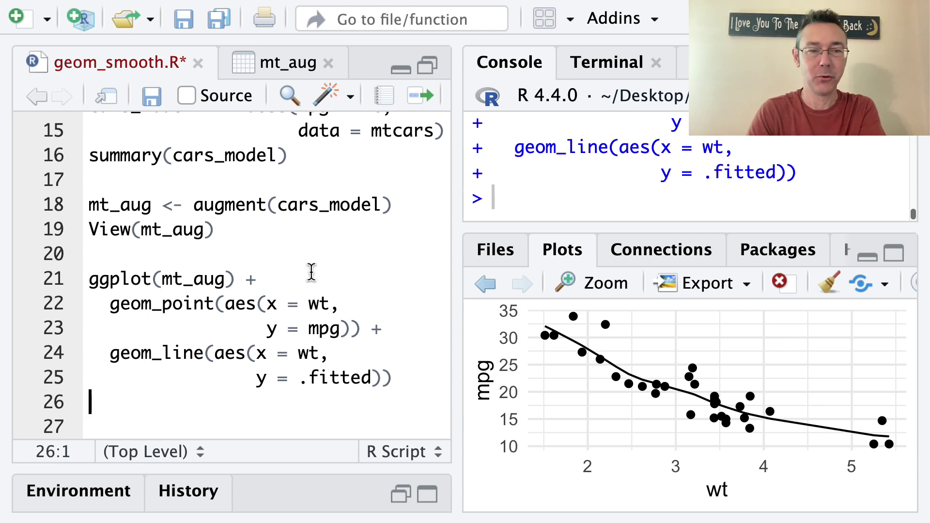
{"action": "scroll", "coordinate": [309, 230], "scroll_direction": "up", "scroll_amount": 1}
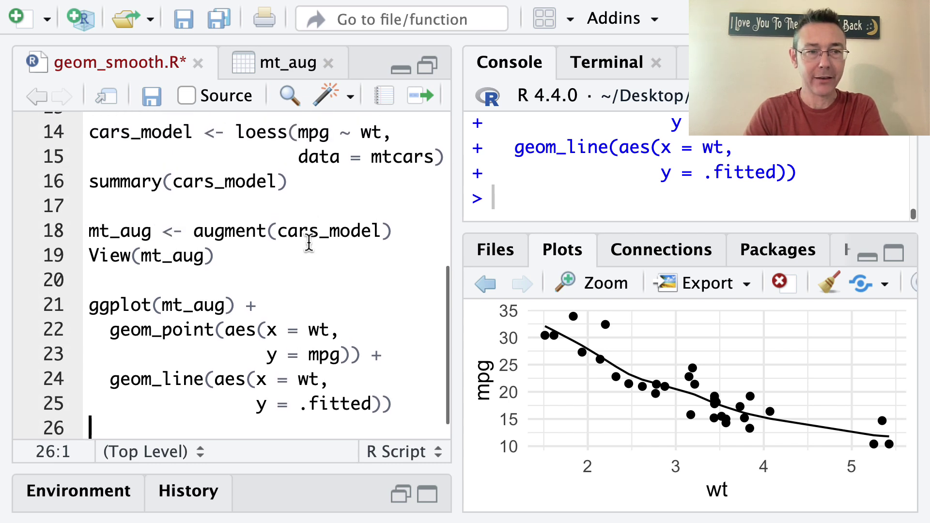
{"action": "scroll", "coordinate": [308, 240], "scroll_direction": "up", "scroll_amount": 7}
- Rerun the original geom_smooth plot for comparison, then move into the loess call
{"action": "left_click", "coordinate": [332, 195]}
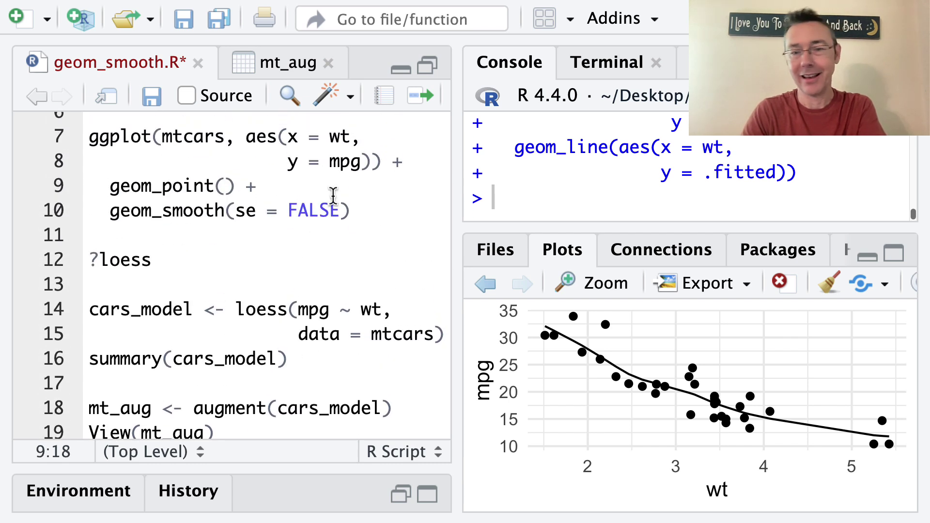
{"action": "key", "text": "ctrl+Return"}
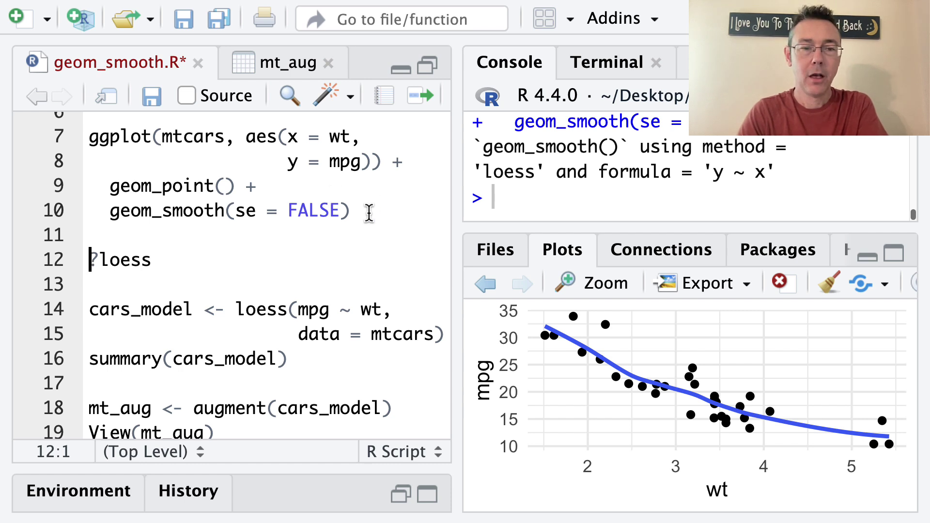
{"action": "scroll", "coordinate": [363, 225], "scroll_direction": "down", "scroll_amount": 2}
{"action": "scroll", "coordinate": [364, 227], "scroll_direction": "down", "scroll_amount": 2}
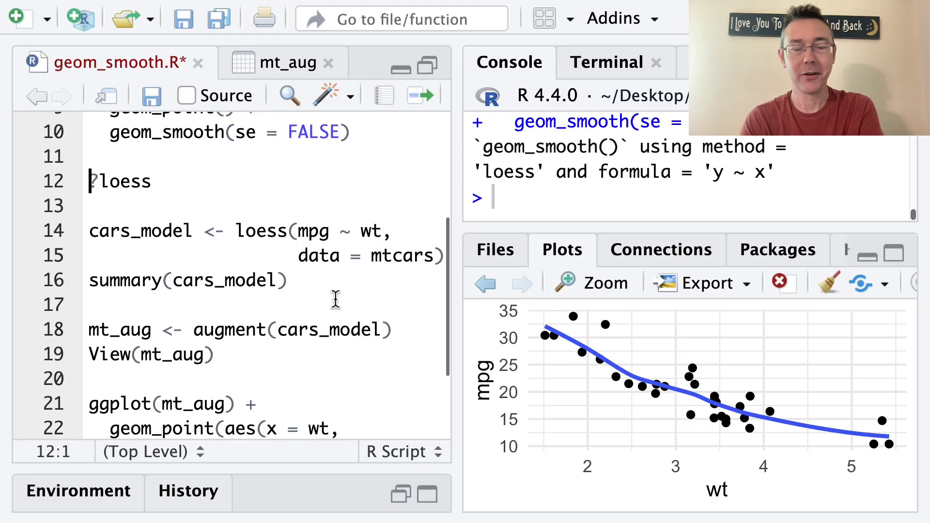
{"action": "scroll", "coordinate": [335, 299], "scroll_direction": "down", "scroll_amount": 1}
{"action": "scroll", "coordinate": [336, 299], "scroll_direction": "down", "scroll_amount": 4}
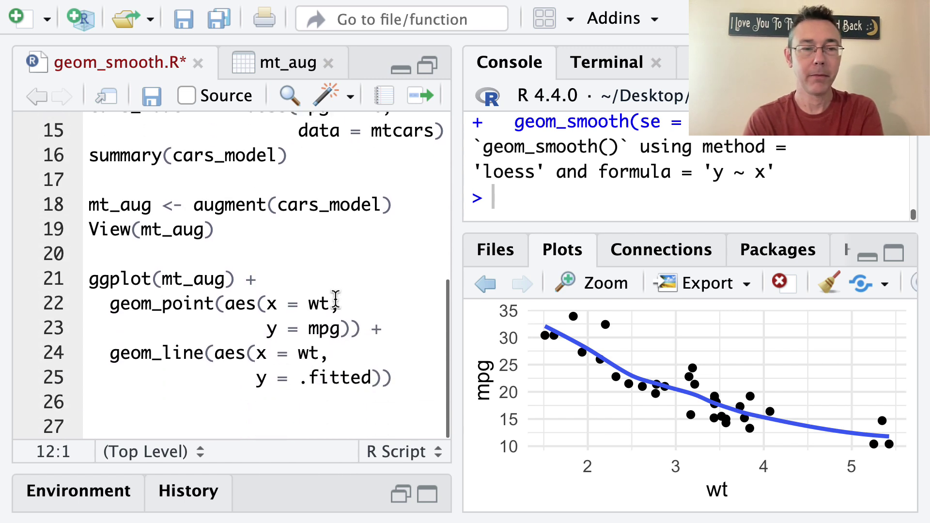
{"action": "scroll", "coordinate": [334, 299], "scroll_direction": "up", "scroll_amount": 1}
{"action": "scroll", "coordinate": [334, 299], "scroll_direction": "up", "scroll_amount": 1}
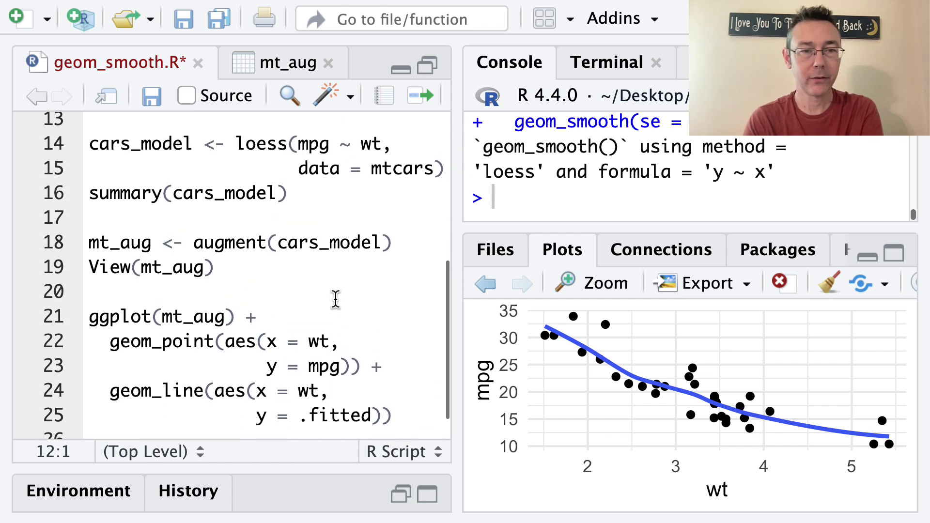
{"action": "left_click", "coordinate": [280, 175]}
{"action": "scroll", "coordinate": [279, 174], "scroll_direction": "up", "scroll_amount": 1}
{"action": "left_click", "coordinate": [440, 199]}
- Add span = .5 to the loess() call and refit cars_model
{"action": "left_click", "coordinate": [87, 177], "text": "shift"}
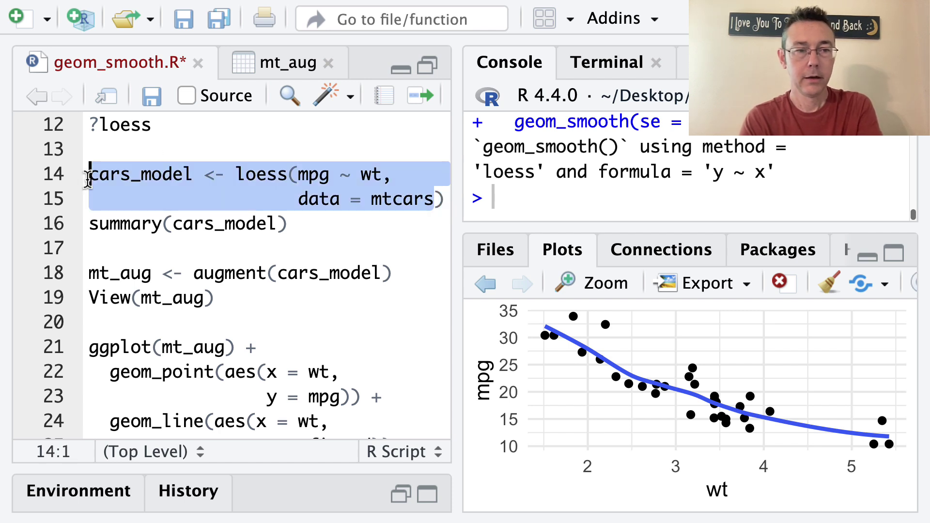
{"action": "left_click", "coordinate": [434, 200]}
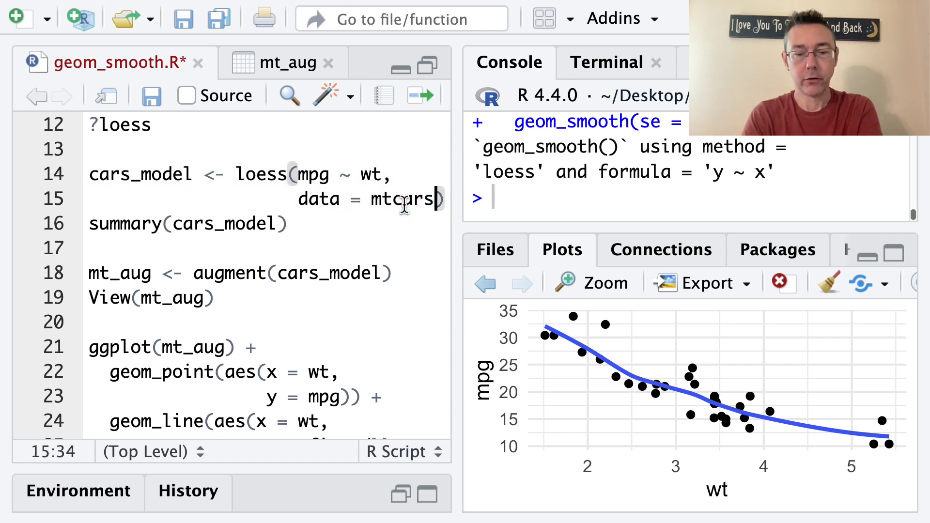
{"action": "type", "text": ","}
{"action": "key", "text": "Return"}
{"action": "type", "text": "span = "}
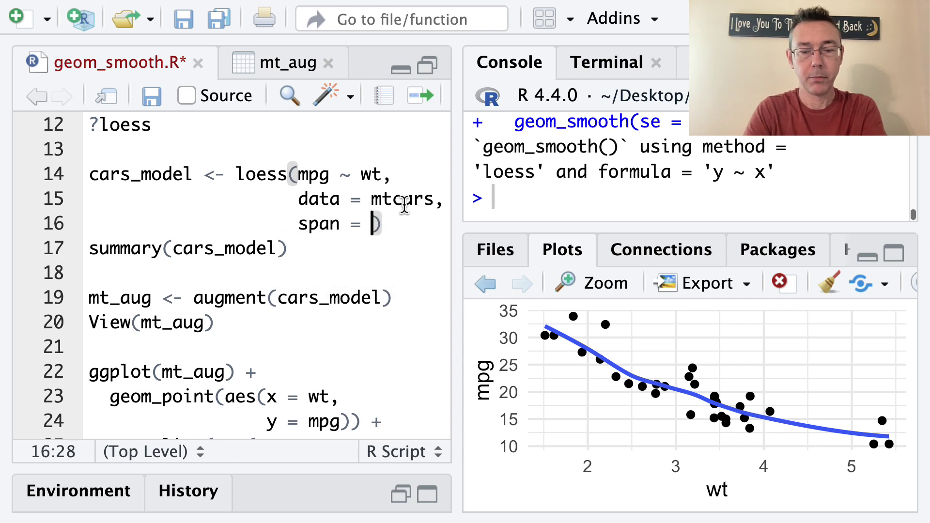
{"action": "type", "text": ".5"}
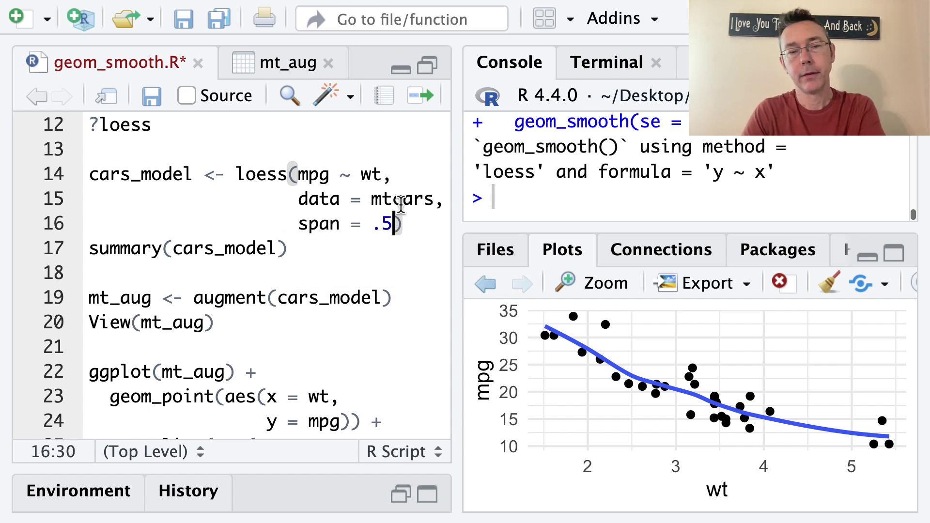
{"action": "left_click", "coordinate": [369, 198]}
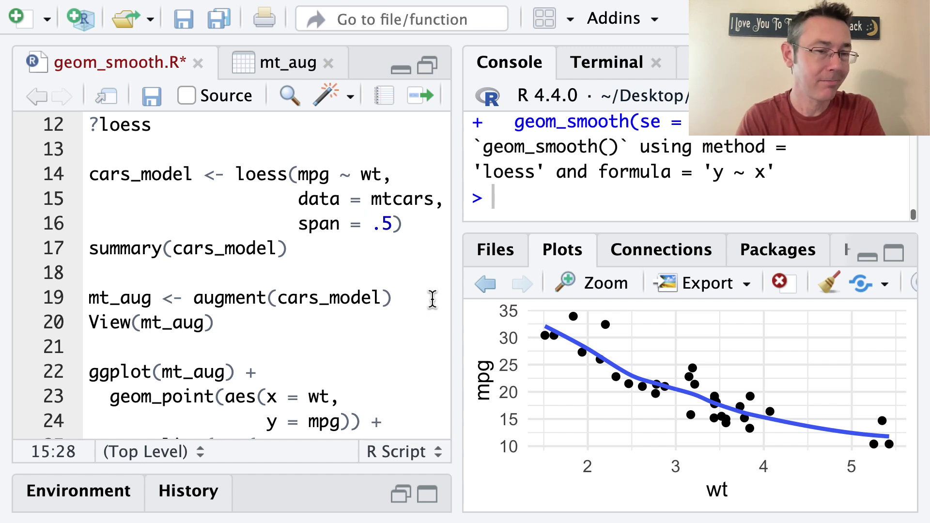
{"action": "left_click", "coordinate": [406, 225]}
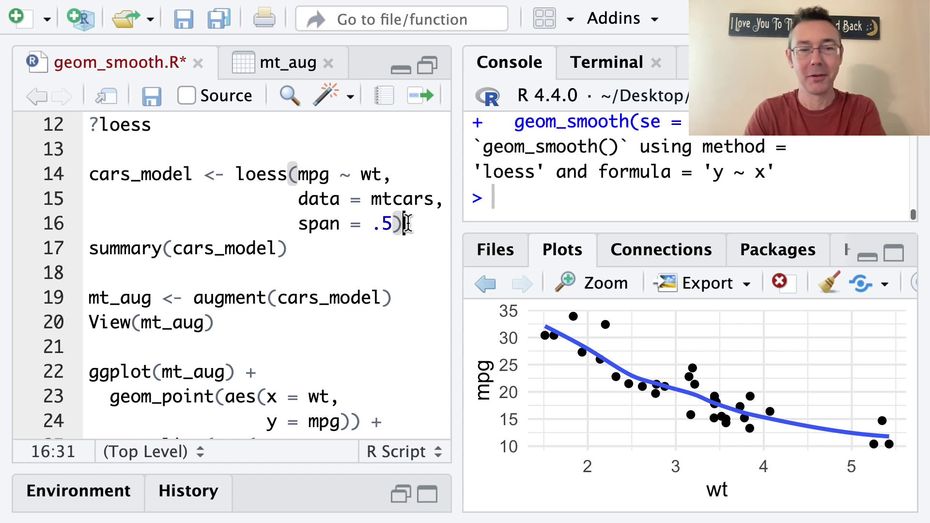
{"action": "key", "text": "ctrl+Return"}
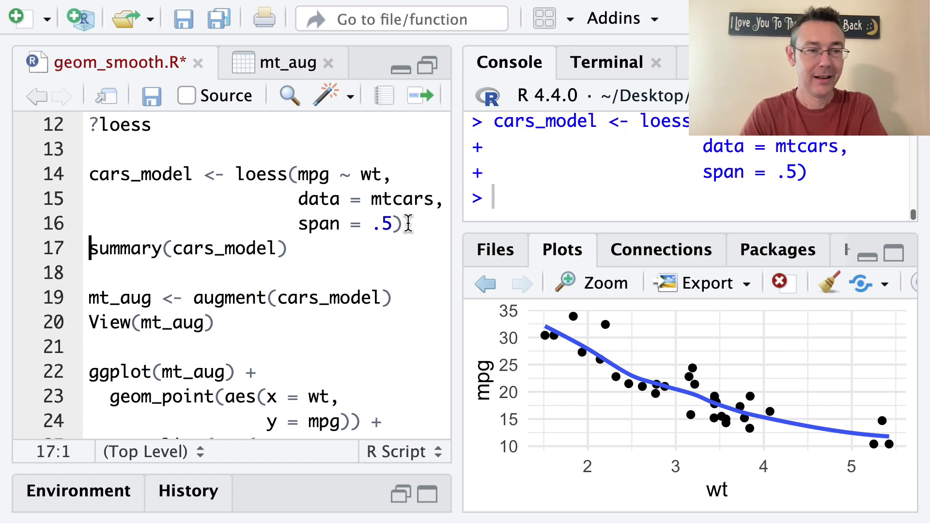
- Rerun augment and the geom_line plot to show the wigglier span .5 fit
{"action": "key", "text": "Down"}
{"action": "key", "text": "Down"}
{"action": "key", "text": "Down"}
{"action": "key", "text": "Up"}
{"action": "key", "text": "Up"}
{"action": "key", "text": "Up"}
{"action": "key", "text": "ctrl+Return"}
{"action": "key", "text": "Down"}
{"action": "key", "text": "Down"}
{"action": "key", "text": "ctrl+Return"}
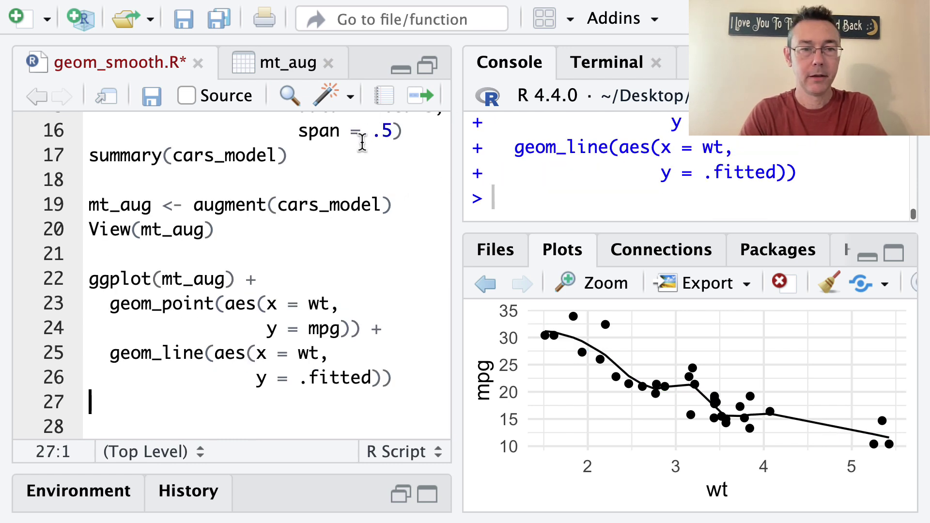
{"action": "scroll", "coordinate": [360, 144], "scroll_direction": "up", "scroll_amount": 1}
{"action": "scroll", "coordinate": [361, 143], "scroll_direction": "up", "scroll_amount": 2}
{"action": "scroll", "coordinate": [361, 144], "scroll_direction": "up", "scroll_amount": 3}
{"action": "scroll", "coordinate": [361, 143], "scroll_direction": "up", "scroll_amount": 1}
{"action": "scroll", "coordinate": [361, 142], "scroll_direction": "up", "scroll_amount": 1}
- Add span = .5 to geom_smooth(), redraw the blue curve, and select the plot block
{"action": "left_click", "coordinate": [340, 297]}
{"action": "type", "text": ","}
{"action": "key", "text": "Return"}
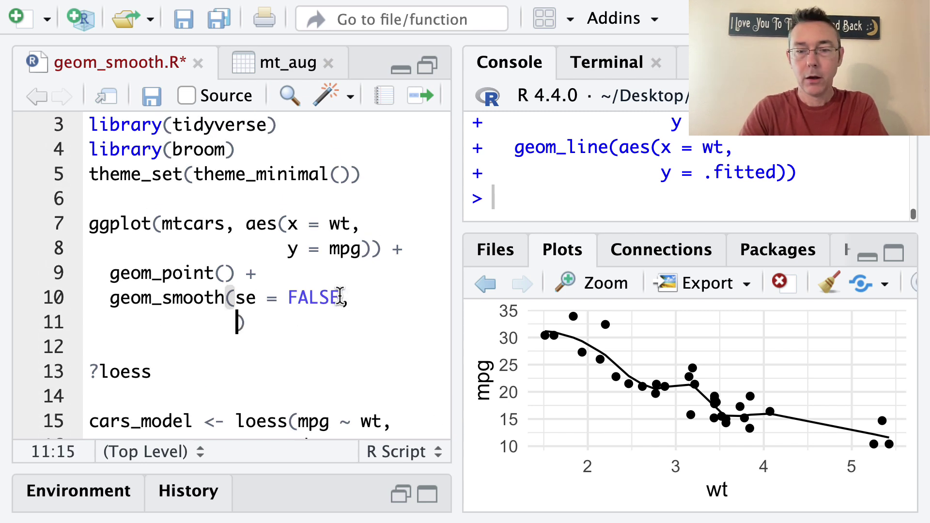
{"action": "type", "text": "span = .5"}
{"action": "key", "text": "ctrl+Return"}
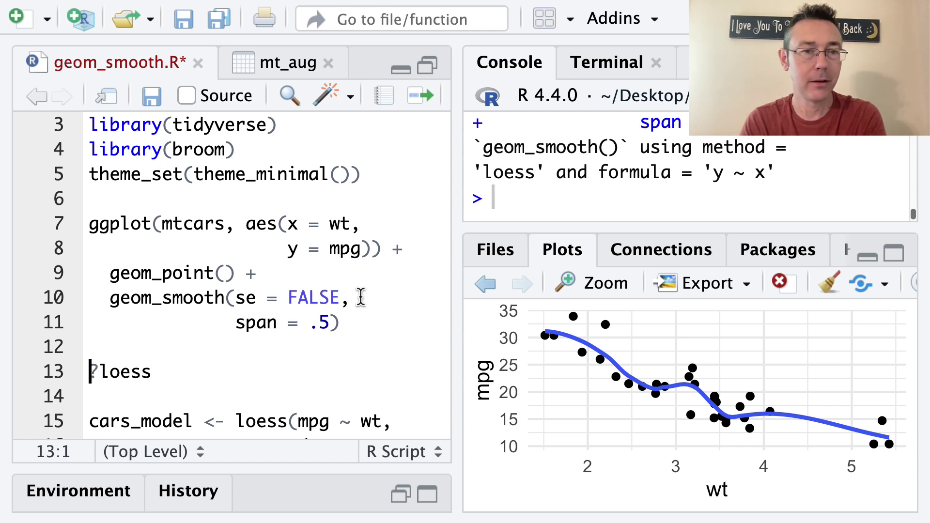
{"action": "left_click", "coordinate": [348, 320]}
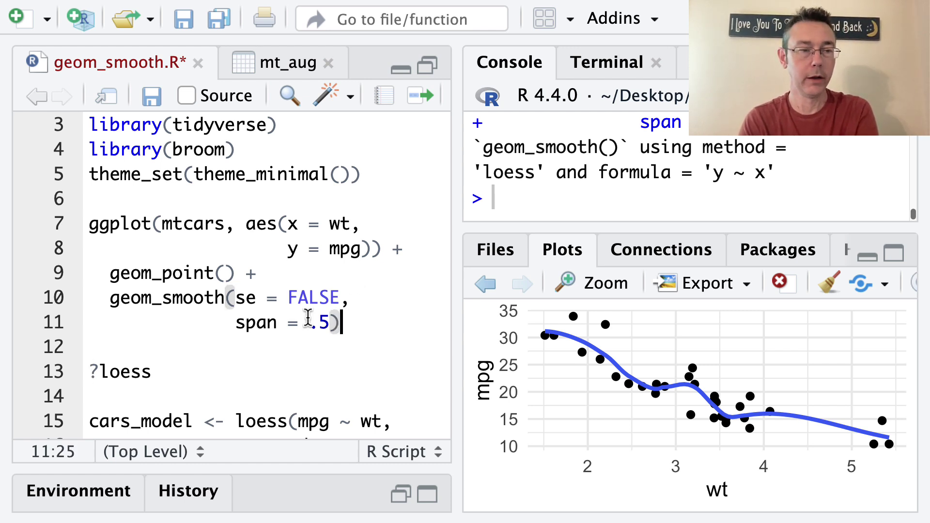
{"action": "left_click", "coordinate": [89, 230], "text": "shift"}
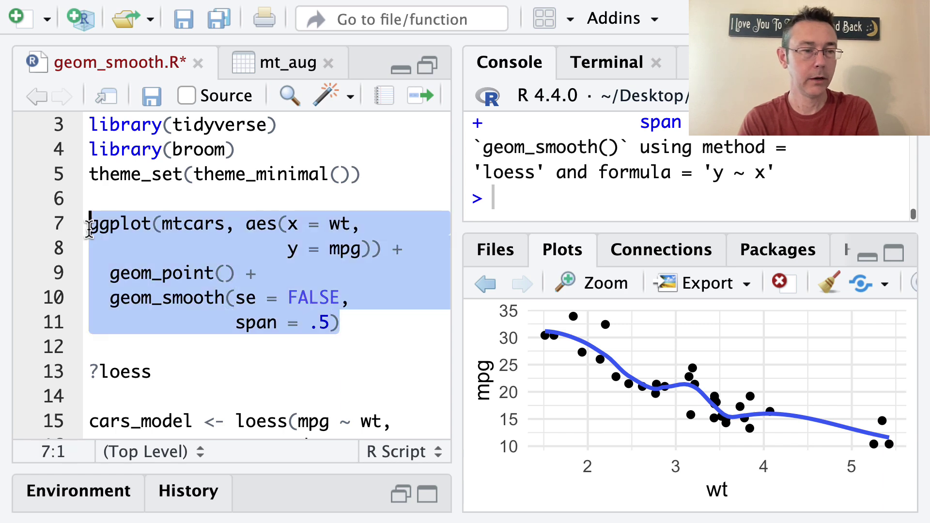
- Paste a copy of the geom_smooth plot block at the end of the script
{"action": "left_click", "coordinate": [235, 274]}
{"action": "scroll", "coordinate": [233, 276], "scroll_direction": "down", "scroll_amount": 5}
{"action": "scroll", "coordinate": [232, 278], "scroll_direction": "down", "scroll_amount": 2}
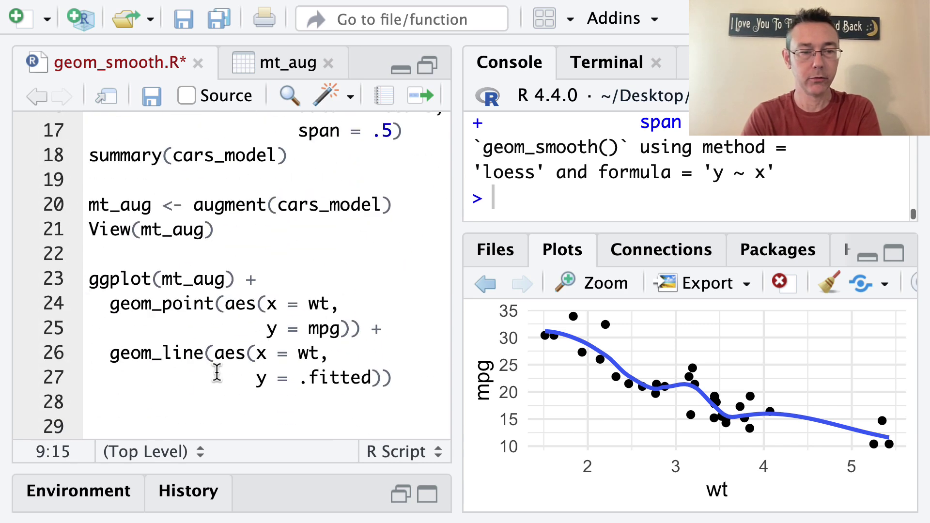
{"action": "left_click", "coordinate": [208, 404]}
{"action": "key", "text": "Return"}
{"action": "type", "text": "ggplot(mtcars, aes(x = wt,                    y = mpg)) +   geom_point() +   geom_smooth(se = FALSE,               span = .5)"}
{"action": "scroll", "coordinate": [207, 407], "scroll_direction": "down", "scroll_amount": 1}
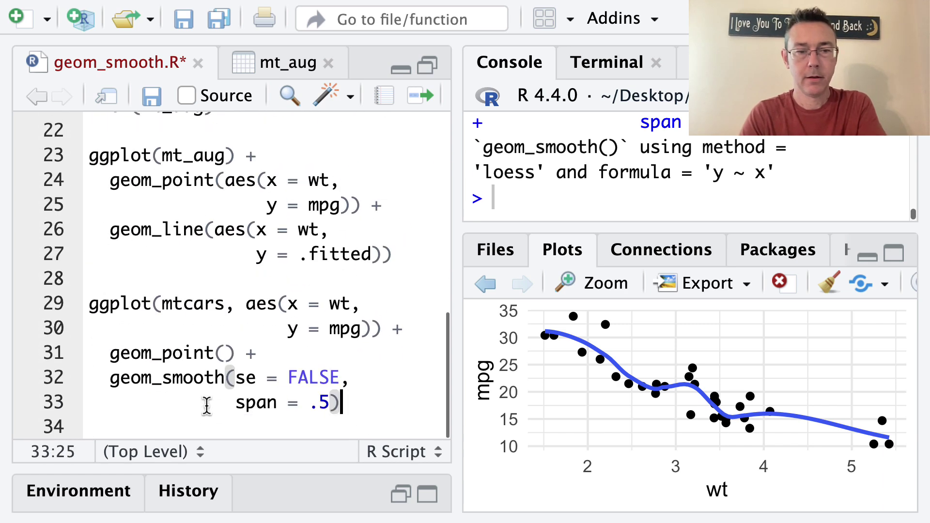
- Change the copied span value to .75 and run the plot
{"action": "key", "text": "Left"}
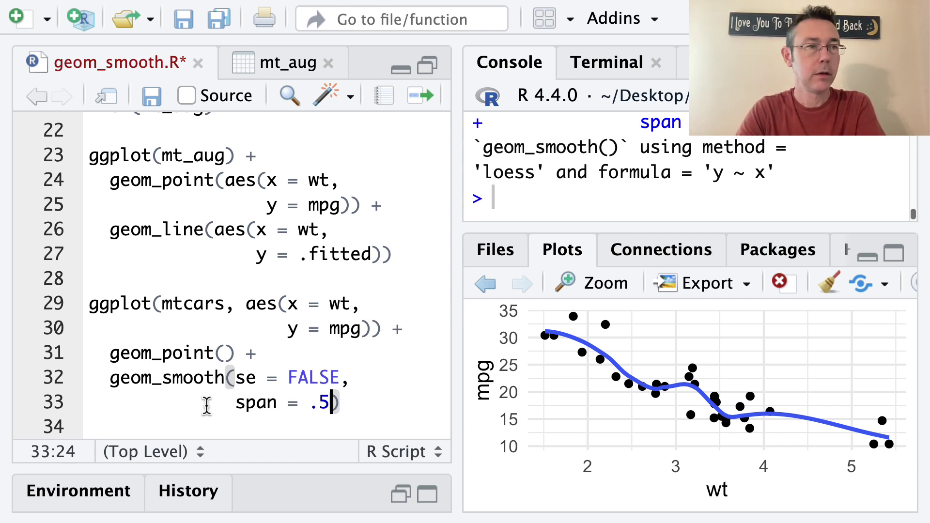
{"action": "key", "text": "BackSpace"}
{"action": "key", "text": "BackSpace"}
{"action": "type", "text": "1"}
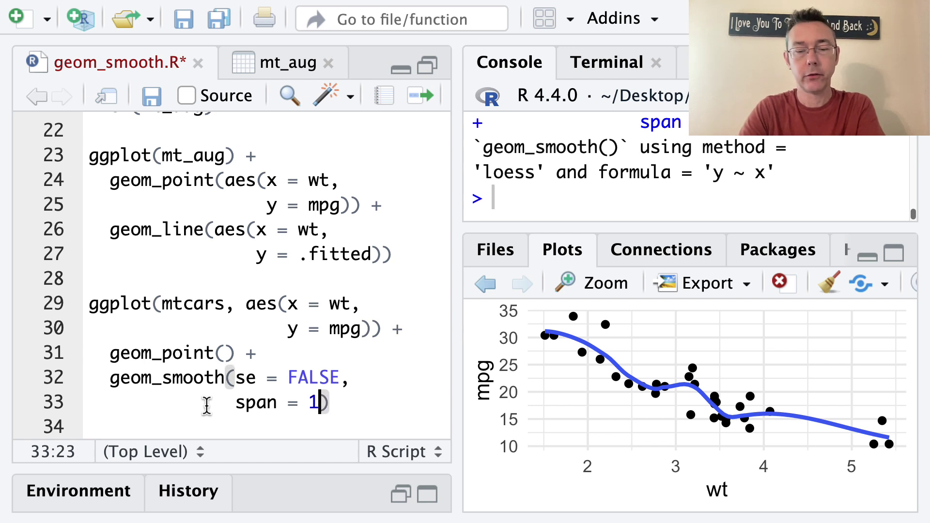
{"action": "key", "text": "BackSpace"}
{"action": "type", "text": ".75"}
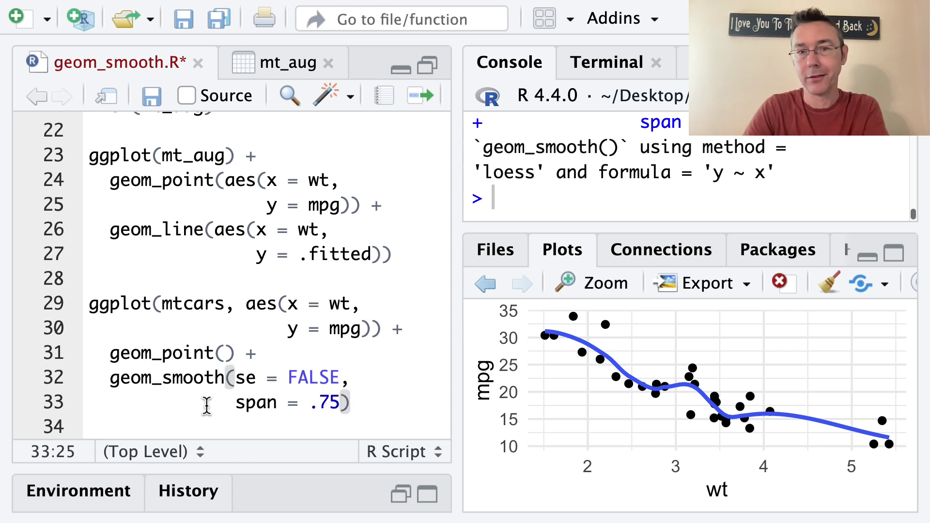
{"action": "key", "text": "ctrl+Return"}
- Change the span to 1 and redraw the plot, giving a smoother, nearly straight curve
{"action": "key", "text": "Left"}
{"action": "key", "text": "Left"}
{"action": "key", "text": "BackSpace"}
{"action": "key", "text": "BackSpace"}
{"action": "key", "text": "BackSpace"}
{"action": "type", "text": "1"}
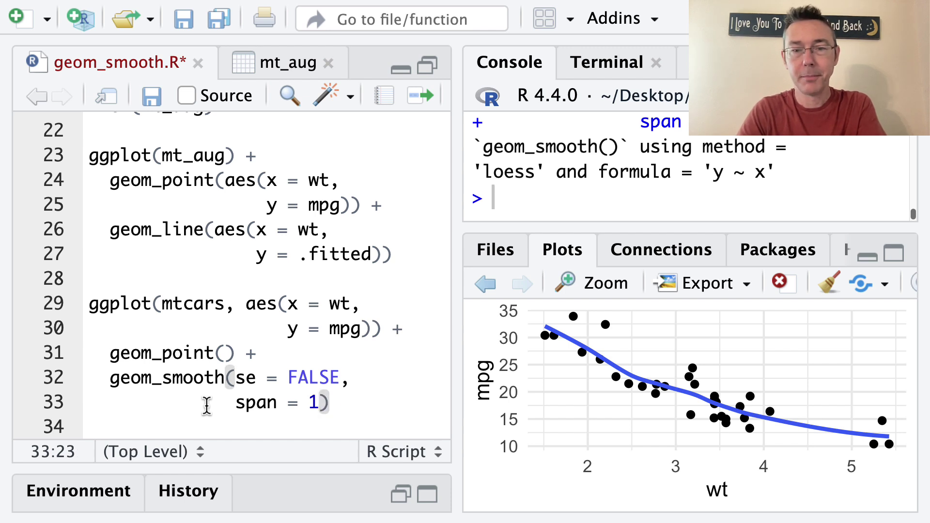
{"action": "key", "text": "ctrl+Return"}
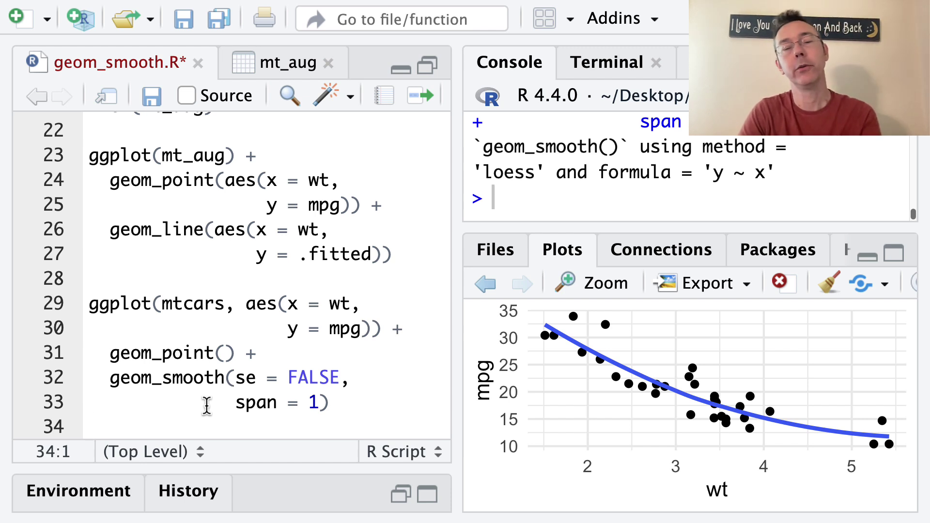
{"action": "key", "text": "Left"}
{"action": "key", "text": "Left"}
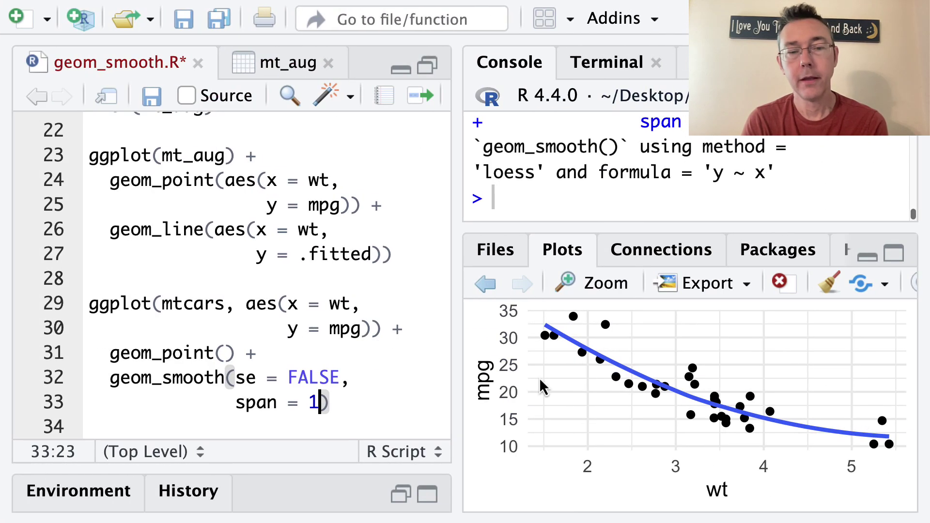
{"action": "left_click", "coordinate": [381, 402]}
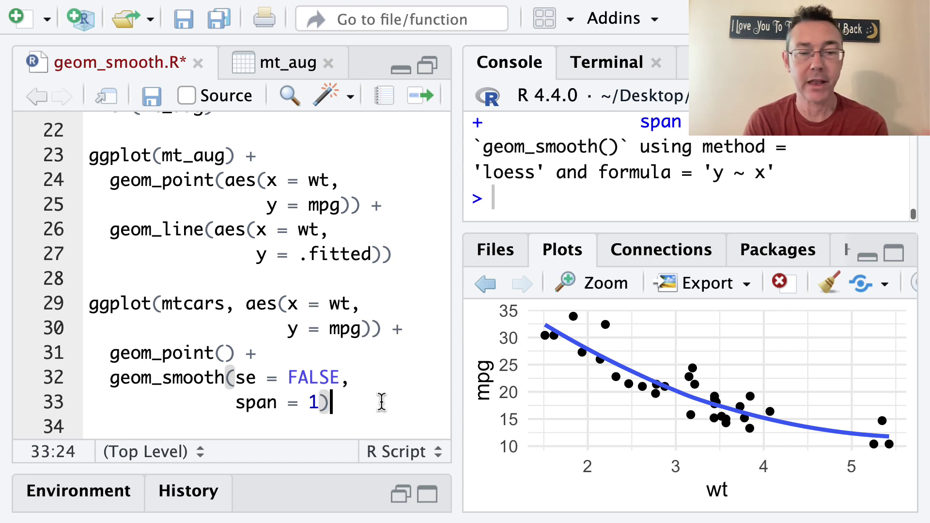
- Set the span to 10000 and rerun the plot, producing a broad gently curving line
{"action": "key", "text": "Left"}
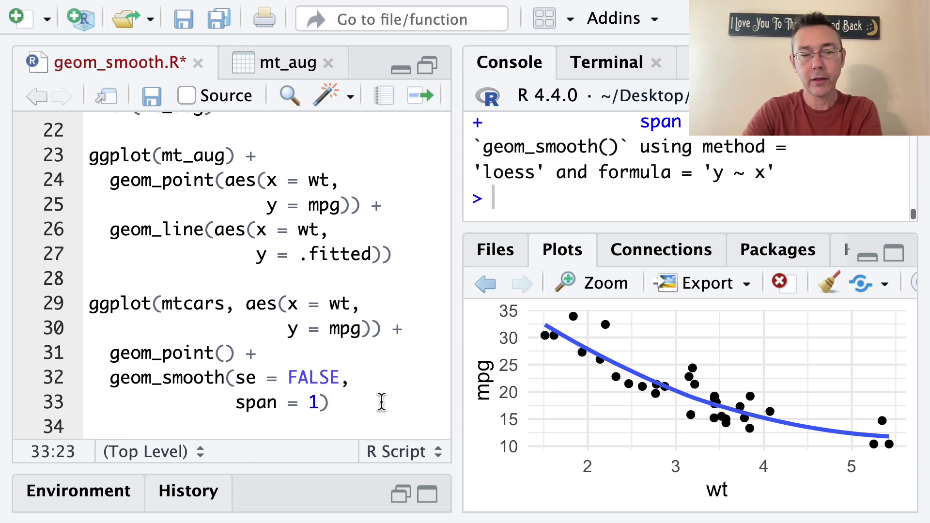
{"action": "type", "text": "0000"}
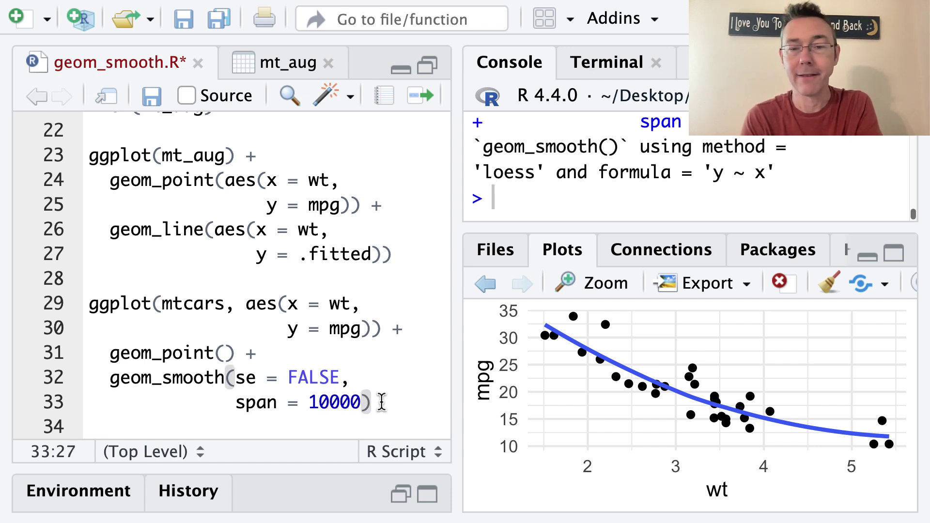
{"action": "key", "text": "Down"}
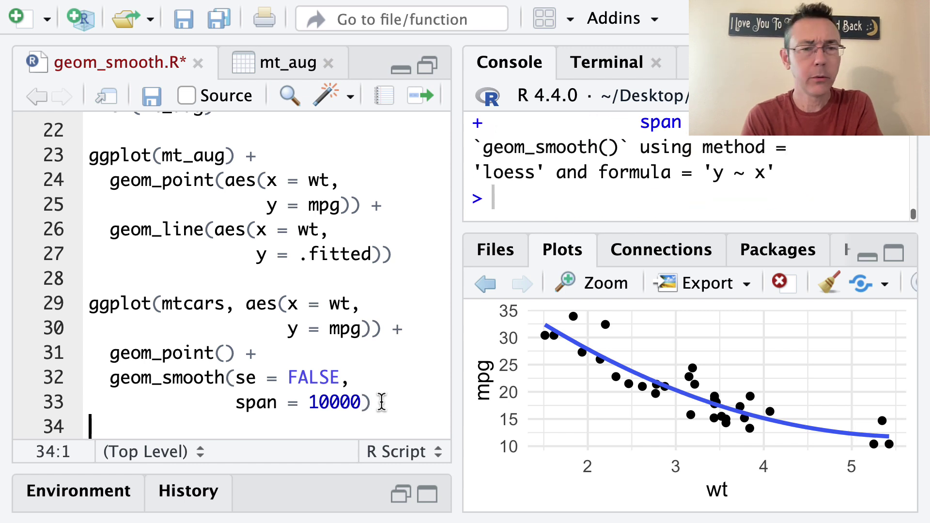
- Flip between the current and previous plots in the Plots pane to compare the curves
{"action": "left_click", "coordinate": [490, 286]}
{"action": "left_click", "coordinate": [520, 287]}
{"action": "left_click", "coordinate": [522, 285]}
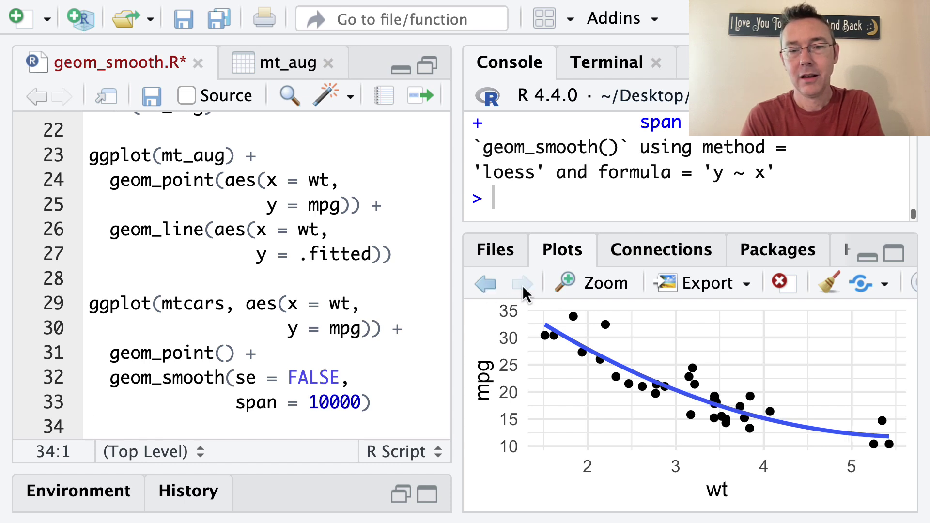
{"action": "left_click", "coordinate": [494, 285]}
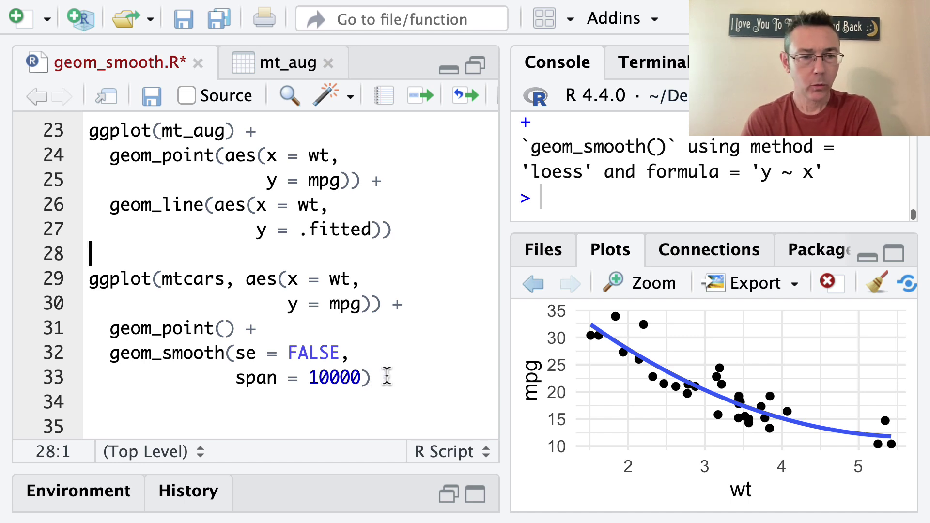
- Copy the span-10000 ggplot block and paste it below as a new block
{"action": "left_click_drag", "start_coordinate": [387, 376], "coordinate": [48, 290]}
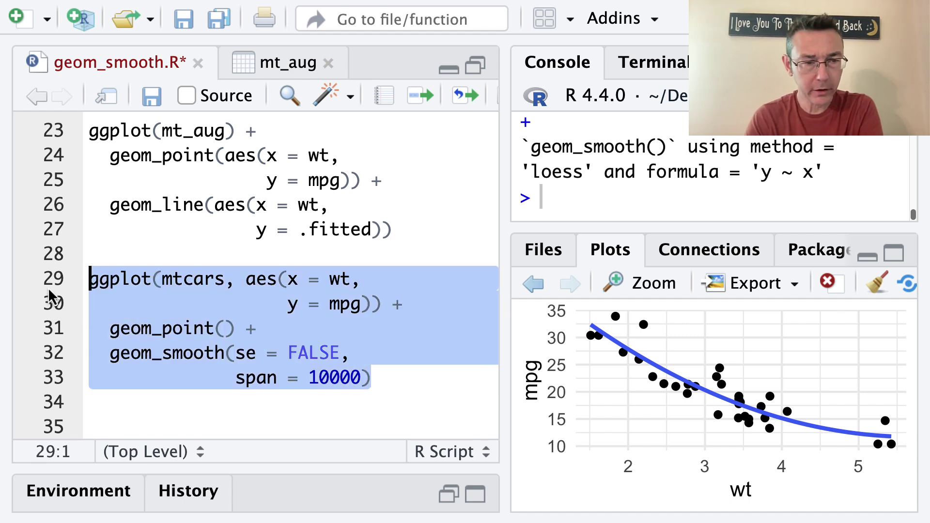
{"action": "key", "text": "ctrl+c"}
{"action": "left_click", "coordinate": [106, 420]}
{"action": "key", "text": "ctrl+v"}
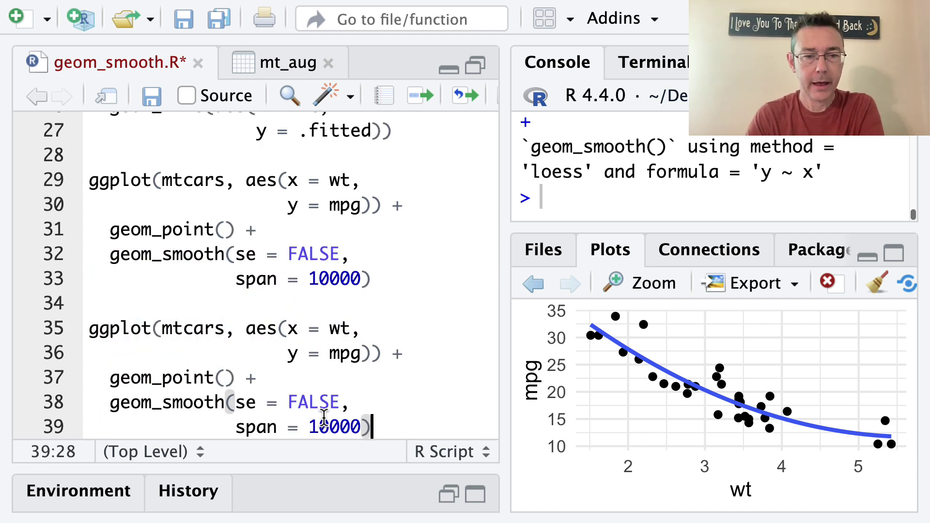
{"action": "key", "text": "Return"}
{"action": "key", "text": "Return"}
{"action": "key", "text": "Return"}
{"action": "key", "text": "Return"}
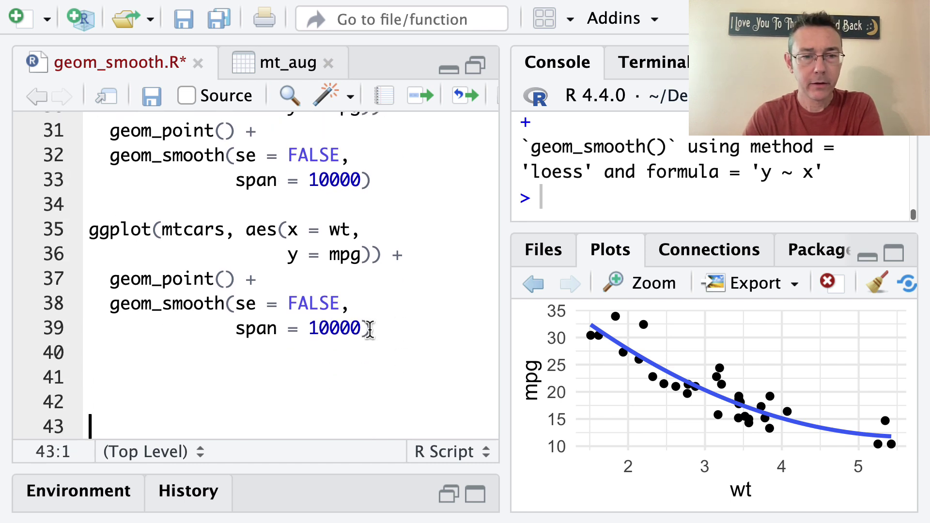
- Replace the span argument with method = "lm" and formula = y ~ poly(x, 2)
{"action": "left_click", "coordinate": [368, 328]}
{"action": "left_click_drag", "start_coordinate": [366, 327], "coordinate": [367, 309]}
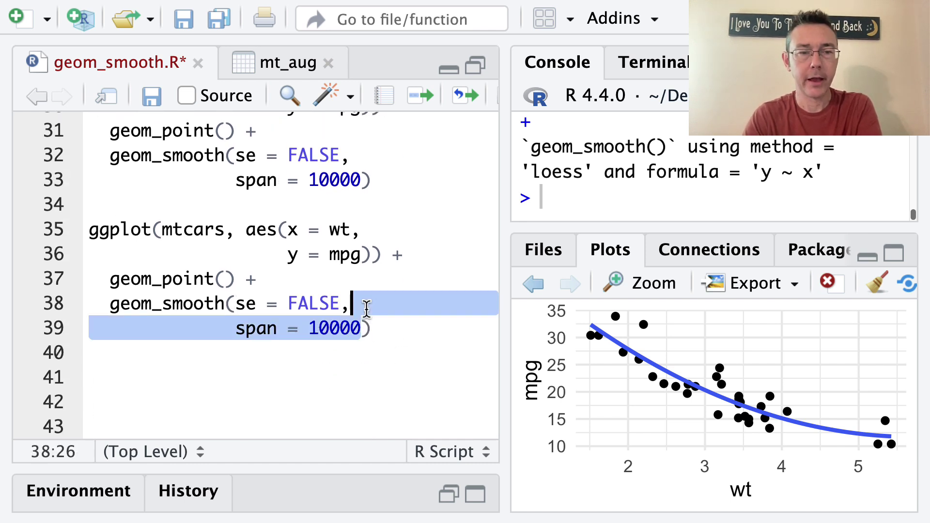
{"action": "key", "text": "BackSpace"}
{"action": "key", "text": "Return"}
{"action": "type", "text": "method = \""}
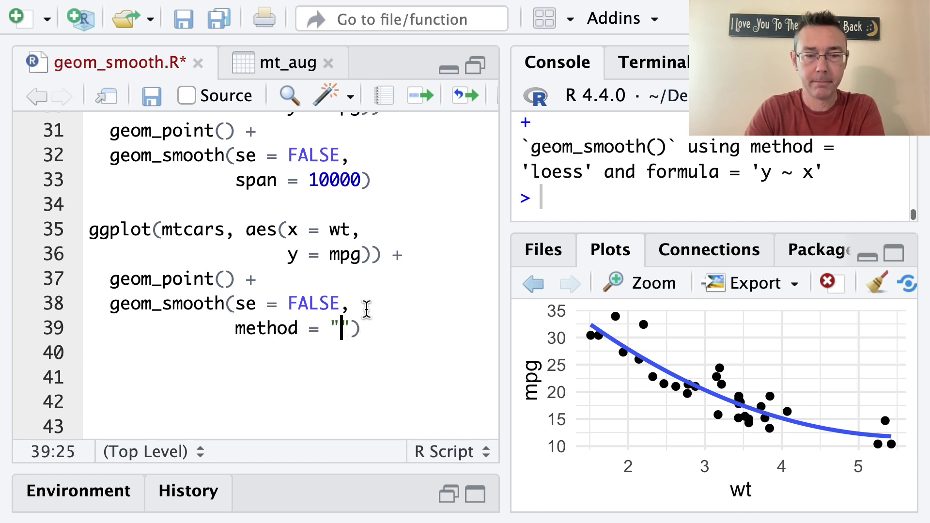
{"action": "type", "text": "lm\","}
{"action": "key", "text": "Return"}
{"action": "type", "text": "formula "}
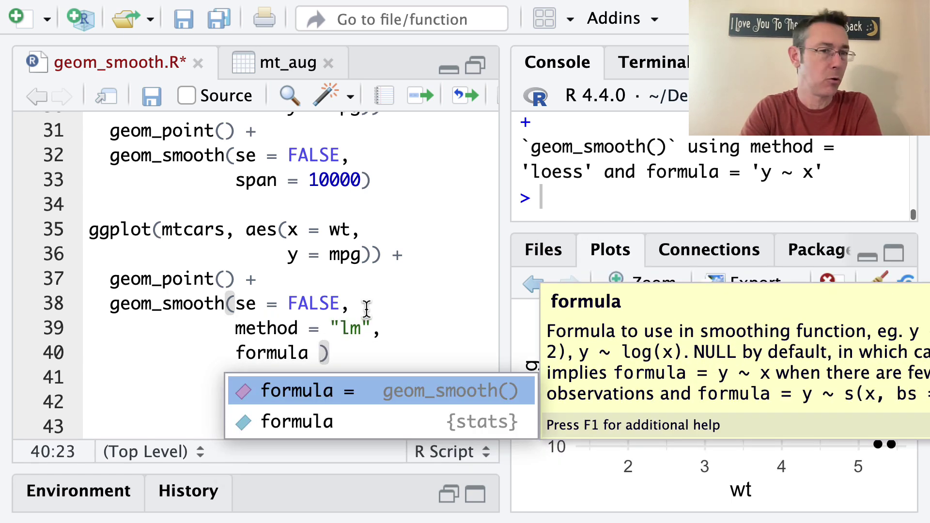
{"action": "type", "text": "= "}
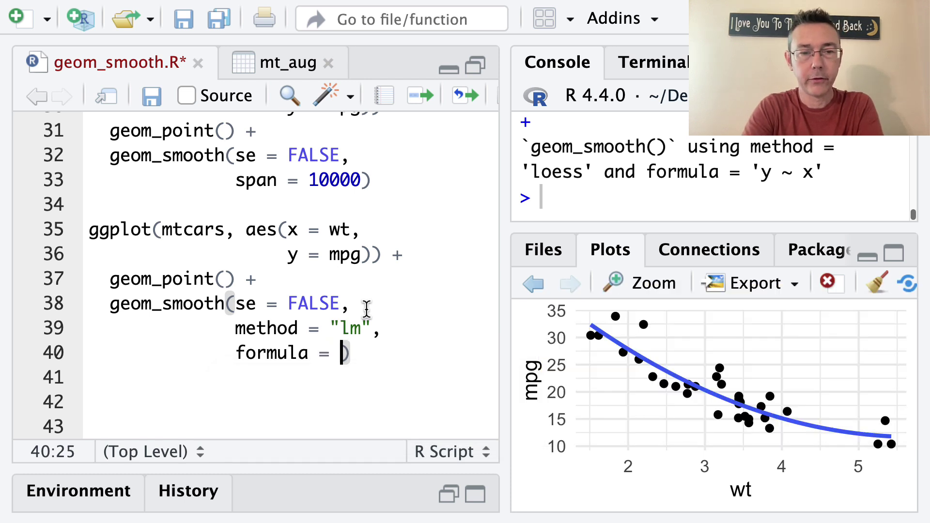
{"action": "type", "text": "y ~ po"}
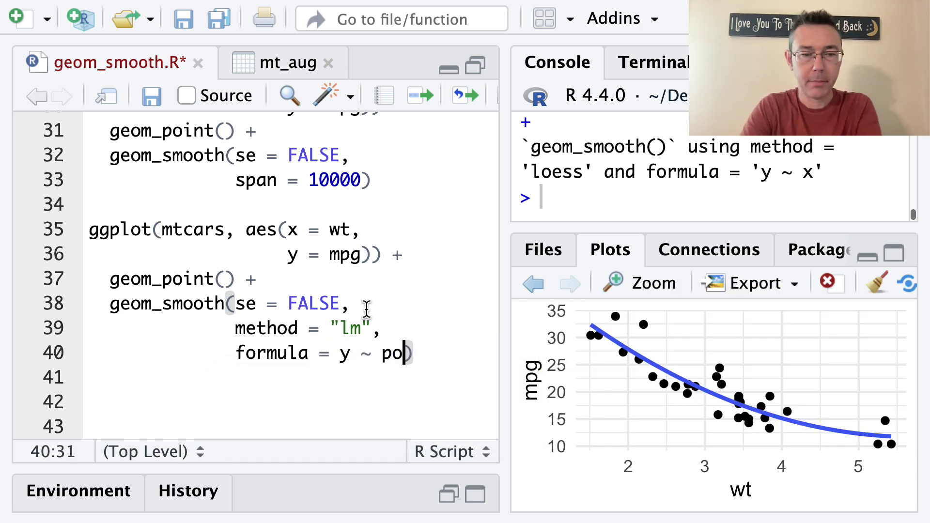
{"action": "type", "text": "ly(x"}
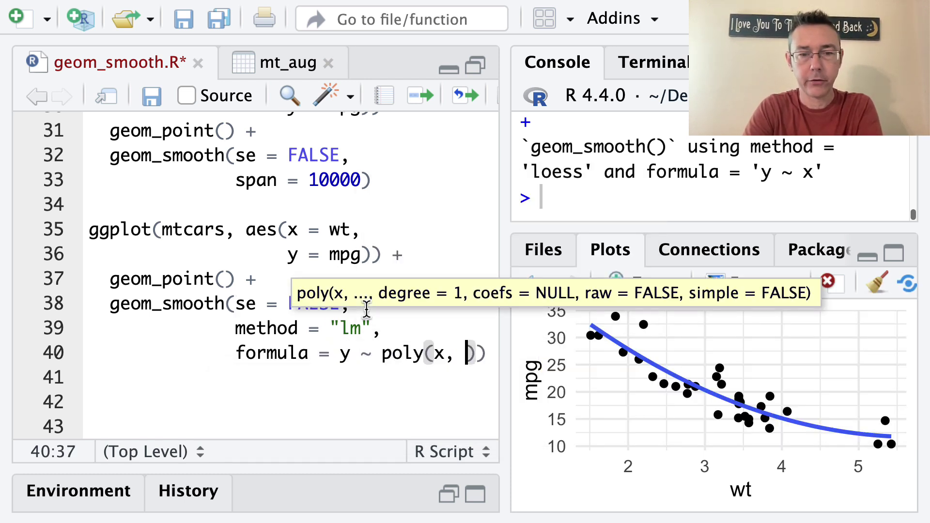
{"action": "type", "text": ", 2"}
{"action": "left_click", "coordinate": [216, 275]}
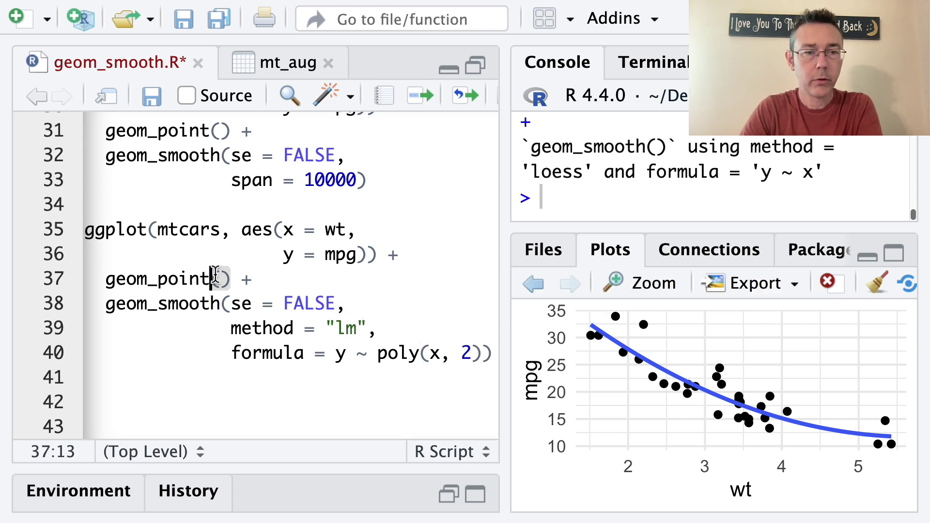
{"action": "left_click", "coordinate": [255, 301]}
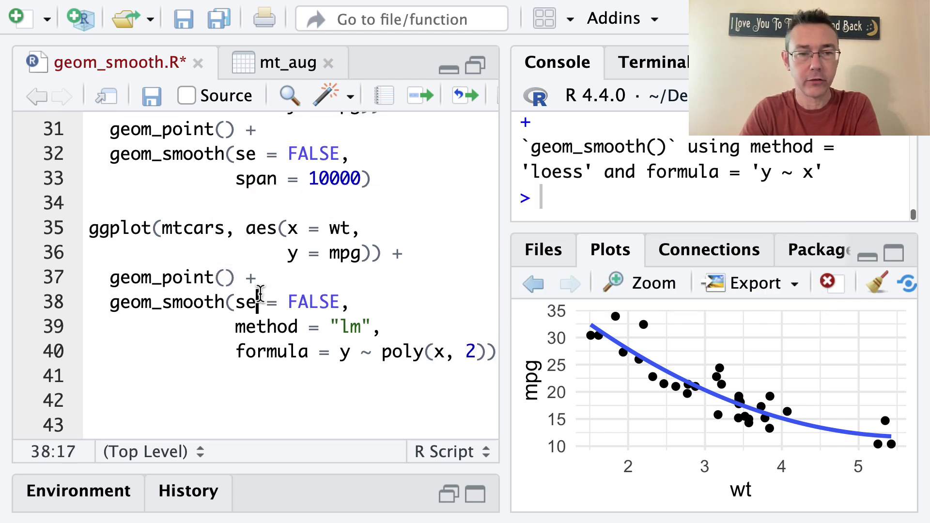
{"action": "scroll", "coordinate": [256, 304], "scroll_direction": "up", "scroll_amount": 1}
- Review the span argument in the first block, then run the quadratic lm plot
{"action": "left_click", "coordinate": [340, 189]}
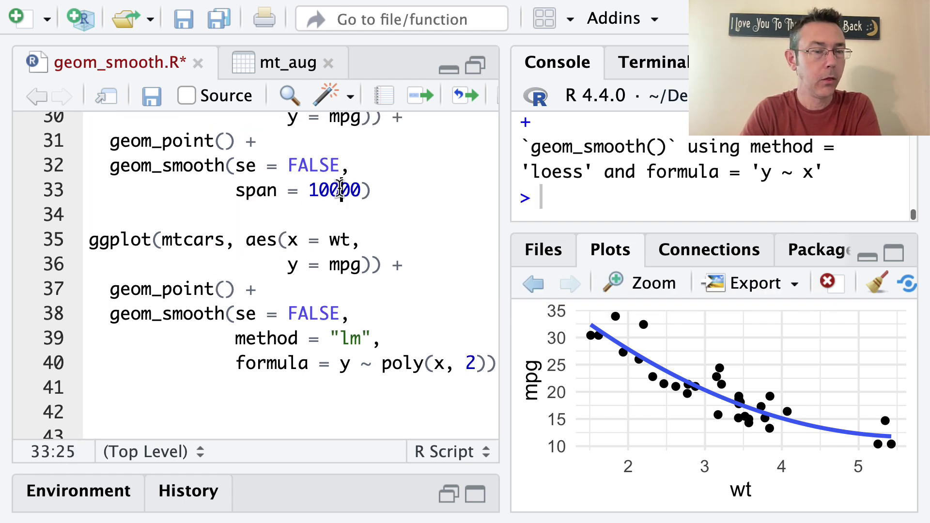
{"action": "left_click", "coordinate": [390, 190]}
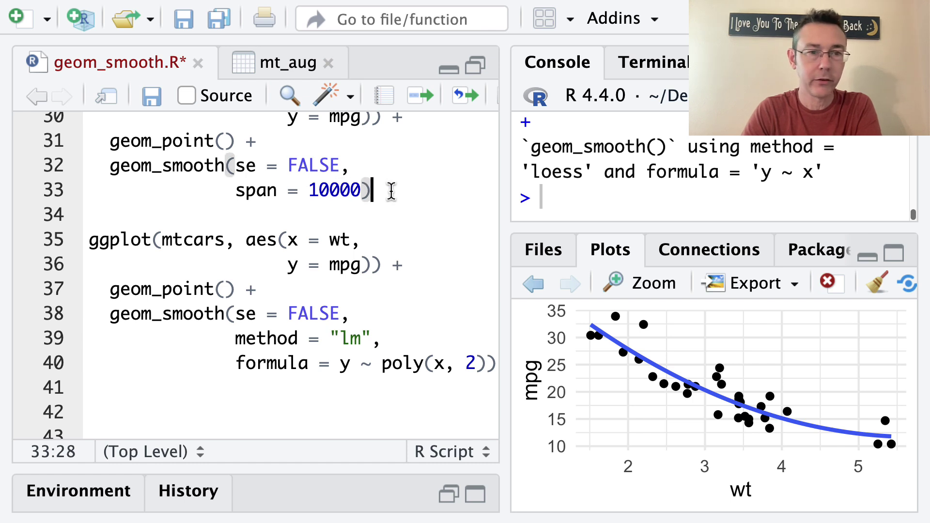
{"action": "key", "text": "shift+Up"}
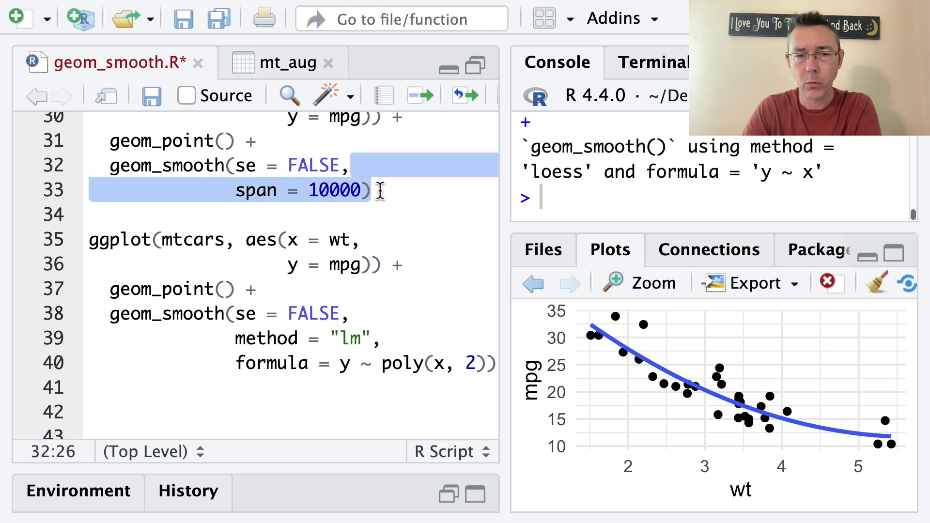
{"action": "left_click", "coordinate": [306, 290]}
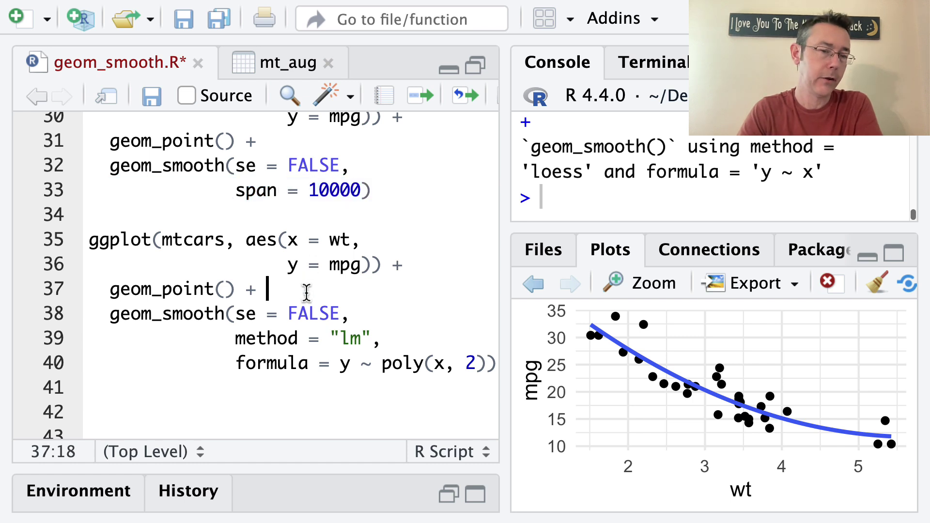
{"action": "left_click", "coordinate": [330, 190]}
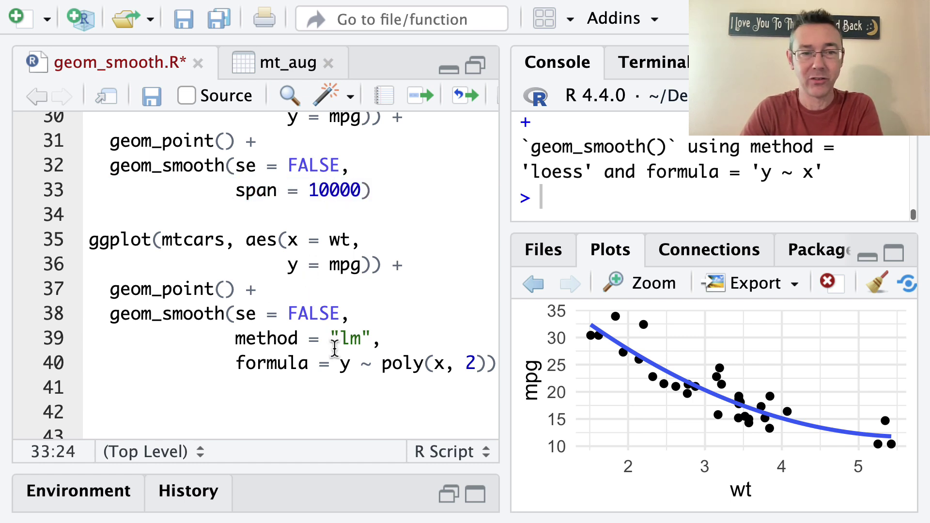
{"action": "left_click", "coordinate": [320, 314]}
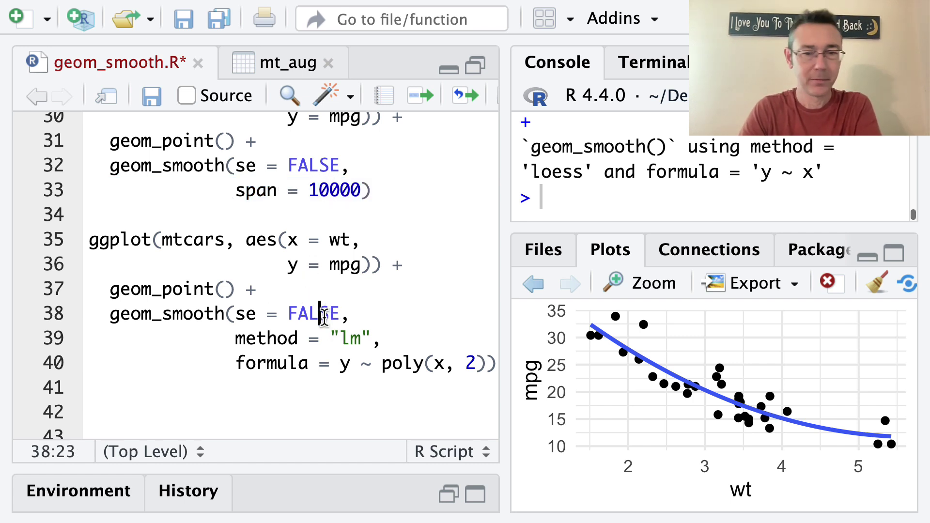
{"action": "key", "text": "ctrl+Return"}
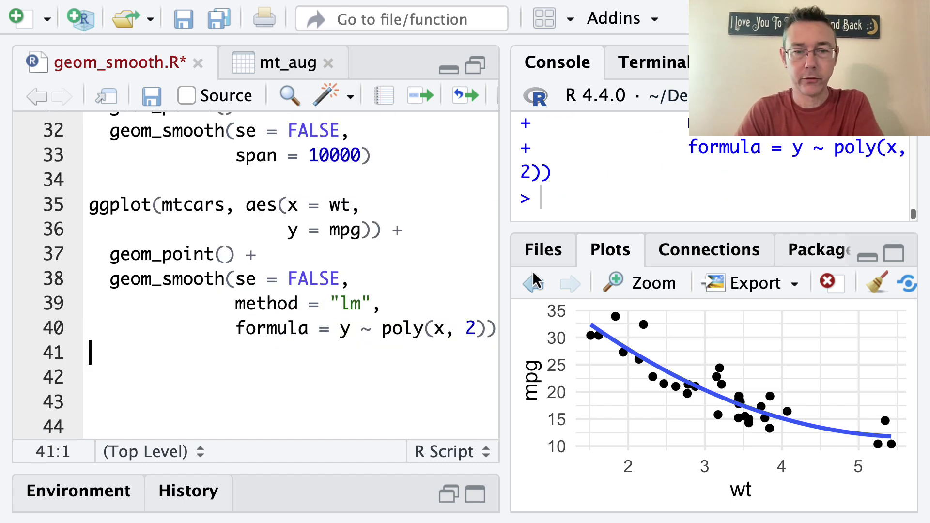
{"action": "left_click", "coordinate": [539, 285]}
{"action": "left_click", "coordinate": [346, 301]}
{"action": "left_click", "coordinate": [379, 258]}
{"action": "key", "text": "ctrl+Return"}
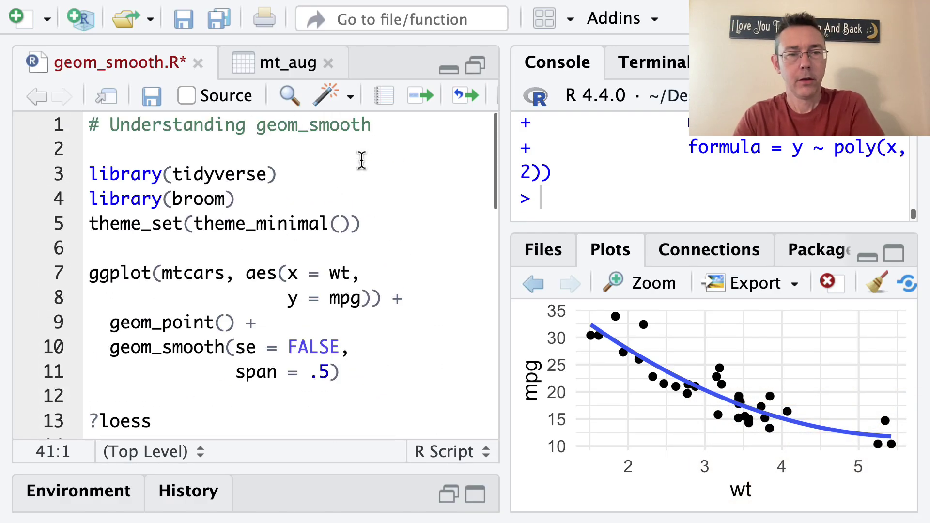
- Run the first ggplot block with span .5
{"action": "left_click", "coordinate": [281, 360]}
{"action": "key", "text": "ctrl+Return"}
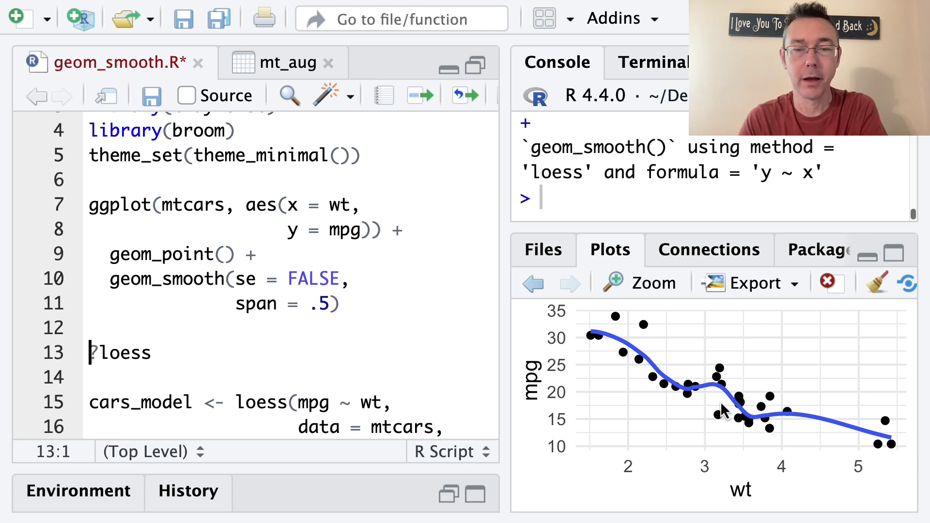
- Delete the span = .5 argument and rerun the plot with default loess smoothing
{"action": "left_click", "coordinate": [330, 303]}
{"action": "left_click", "coordinate": [343, 282], "text": "shift"}
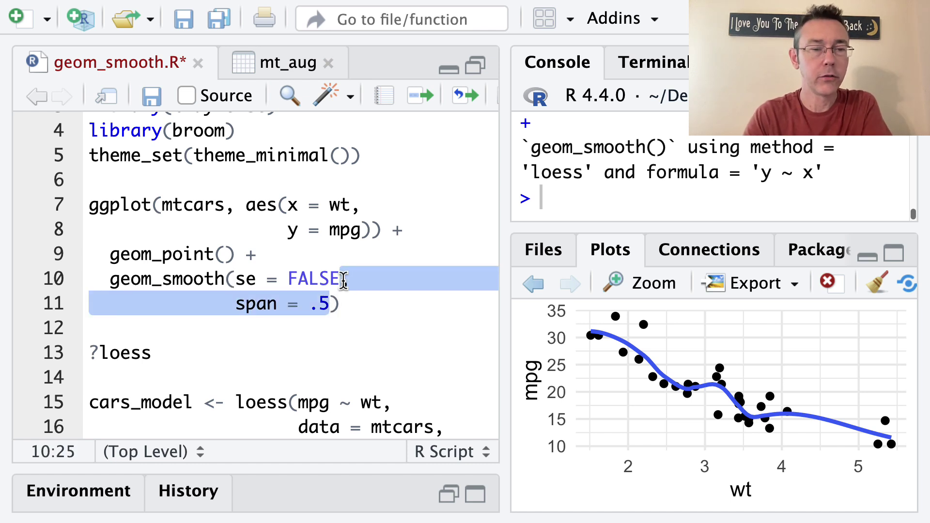
{"action": "key", "text": "BackSpace"}
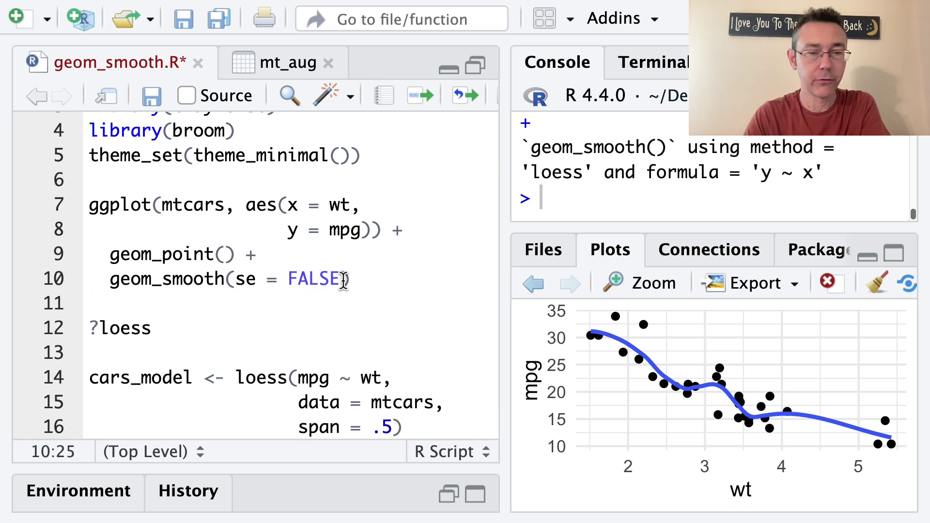
{"action": "key", "text": "ctrl+Return"}
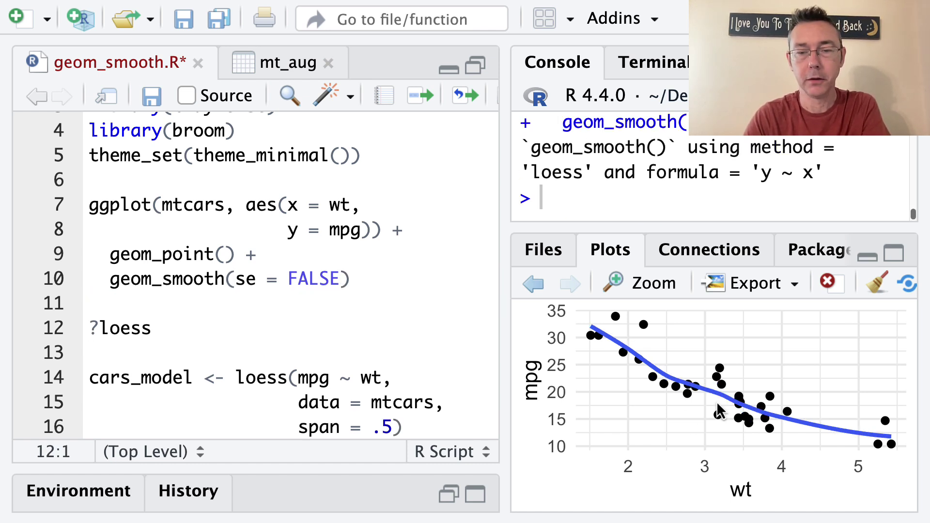